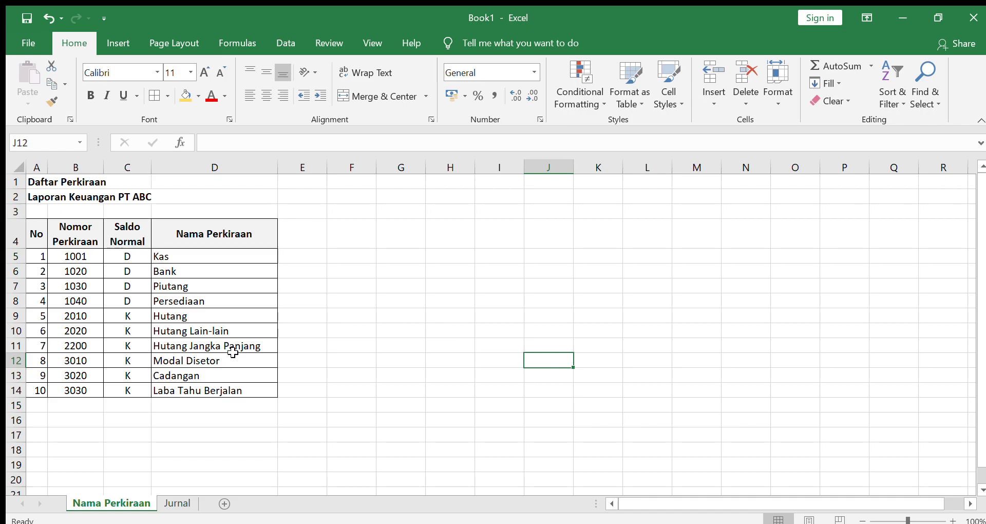
- On the Jurnal sheet, enter 1001 in C13 and 1020 in C14 of the Nomor Perkiraan column
click(392, 264)
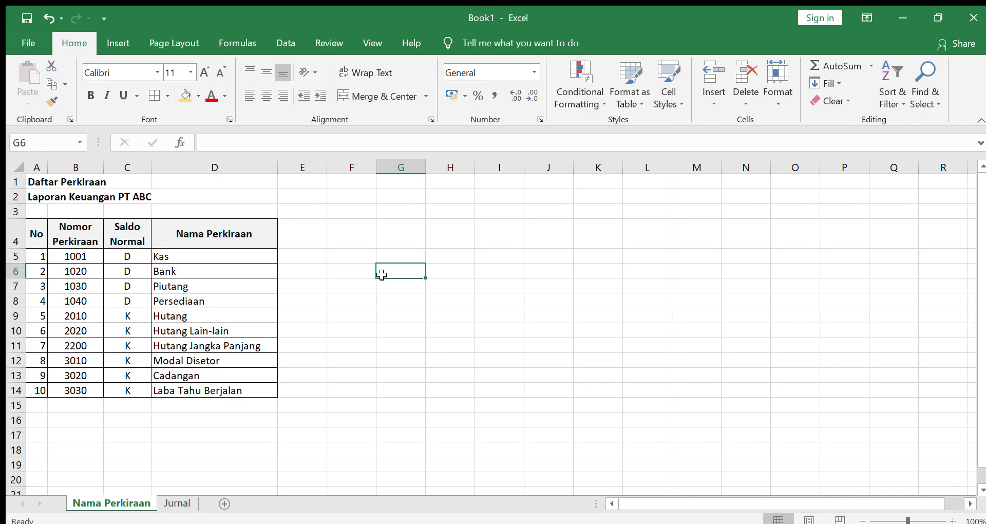
click(186, 497)
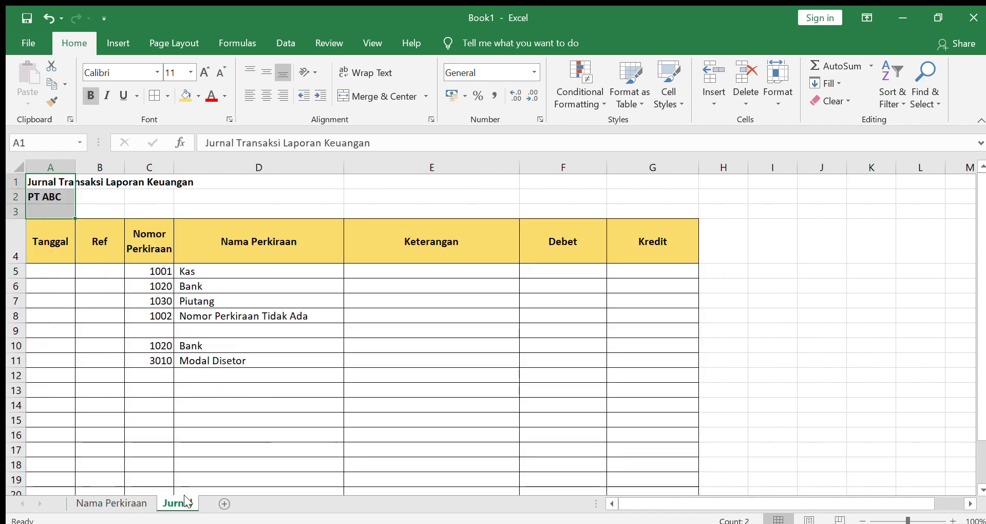
click(264, 317)
click(254, 276)
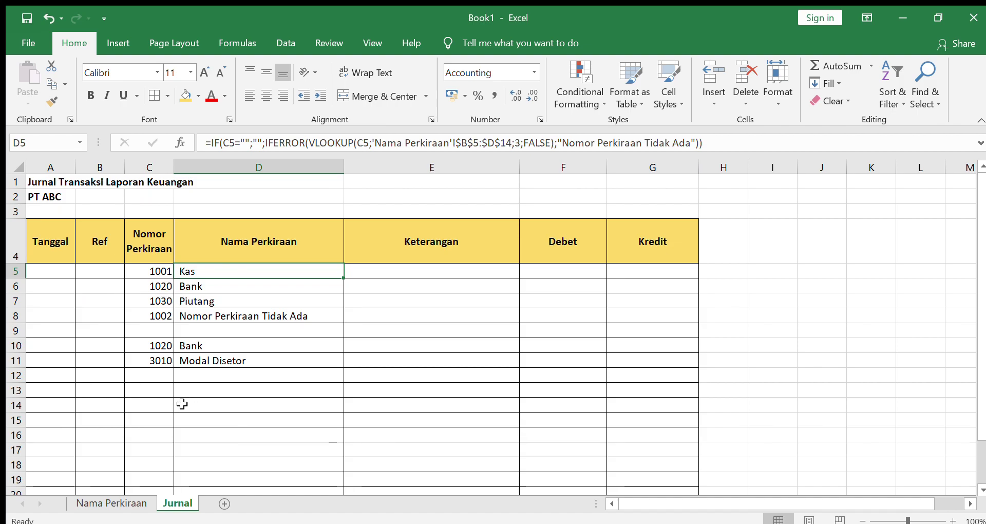
click(156, 393)
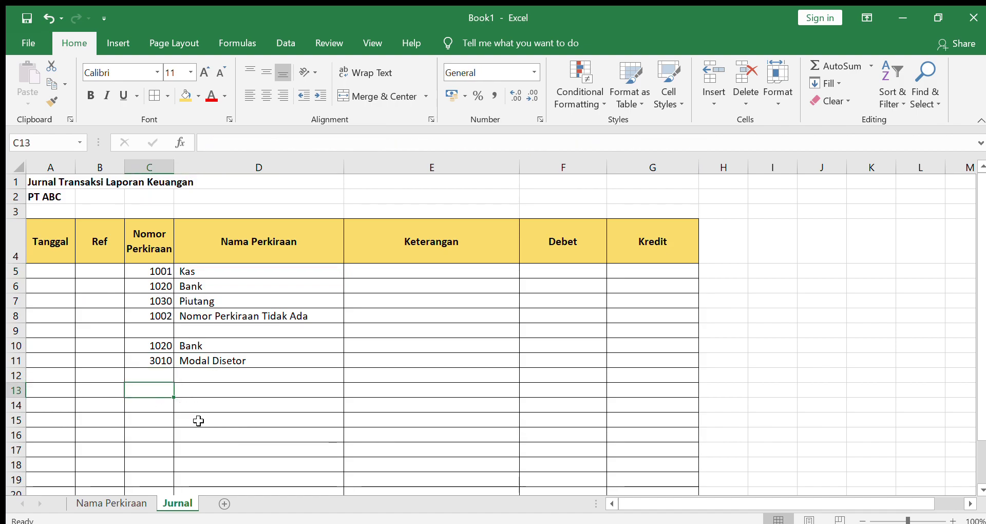
text(1001)
key(Return)
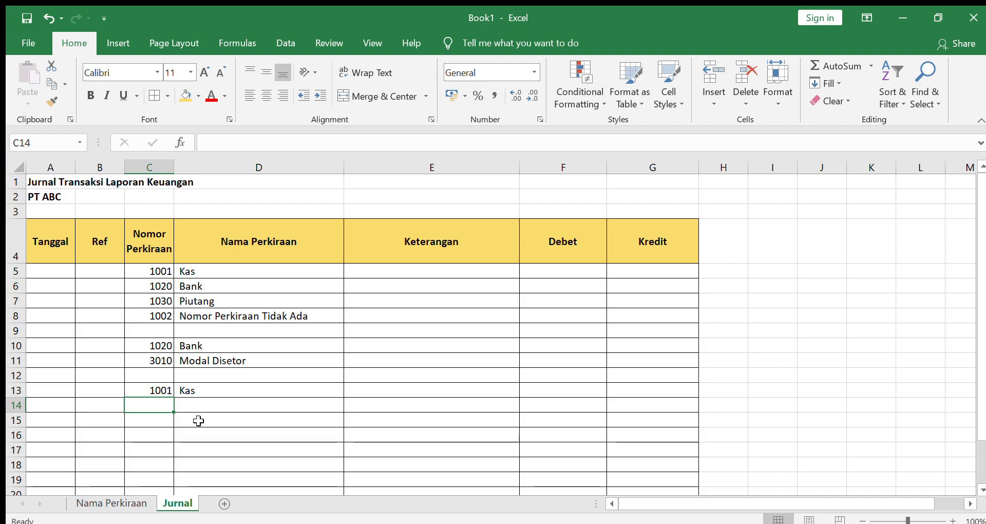
text(1020)
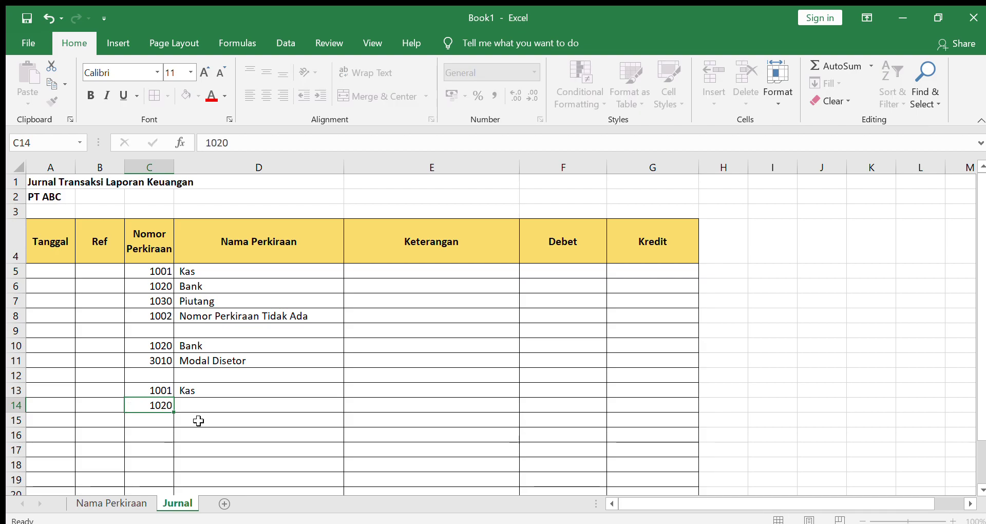
key(Return)
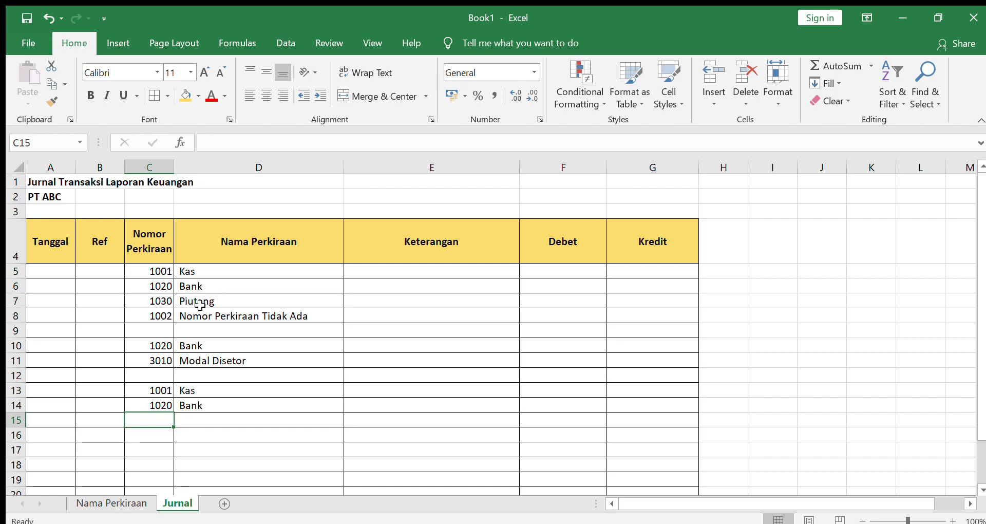
- Centre the numbers in the No column, A5:A14, on the Nama Perkiraan sheet
click(239, 271)
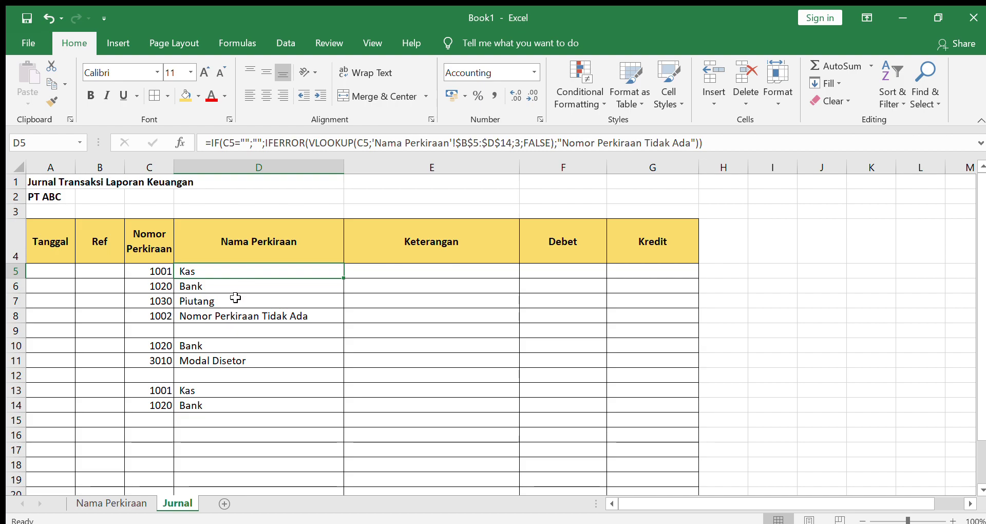
click(103, 501)
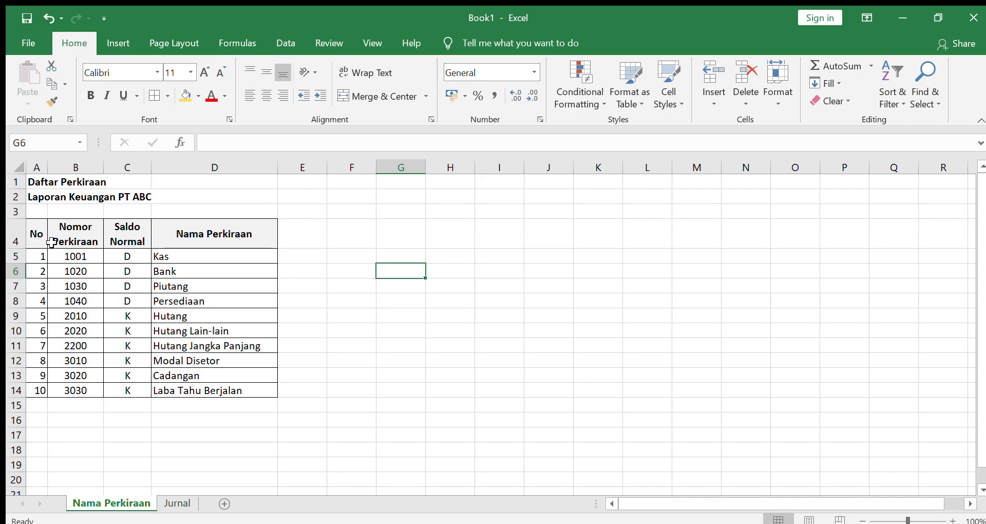
drag(44, 256, 41, 390)
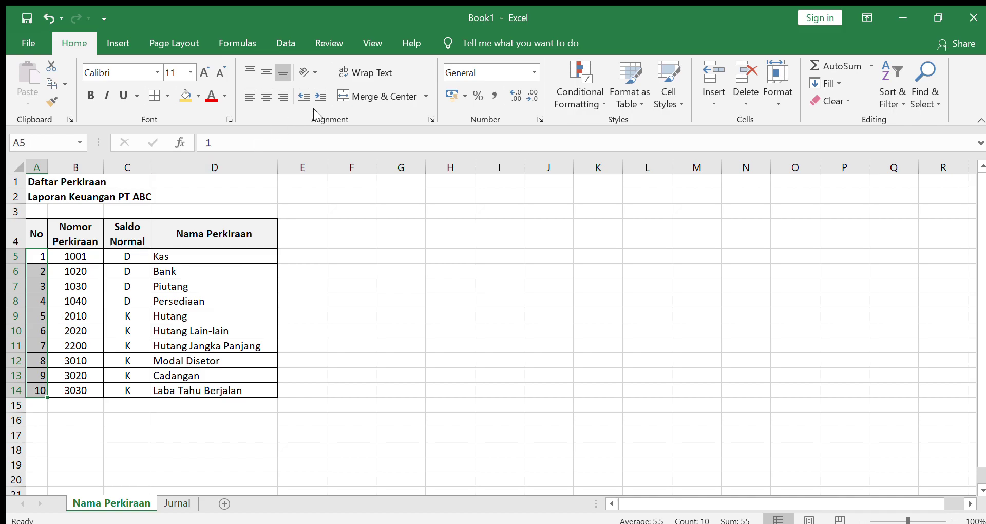
click(268, 94)
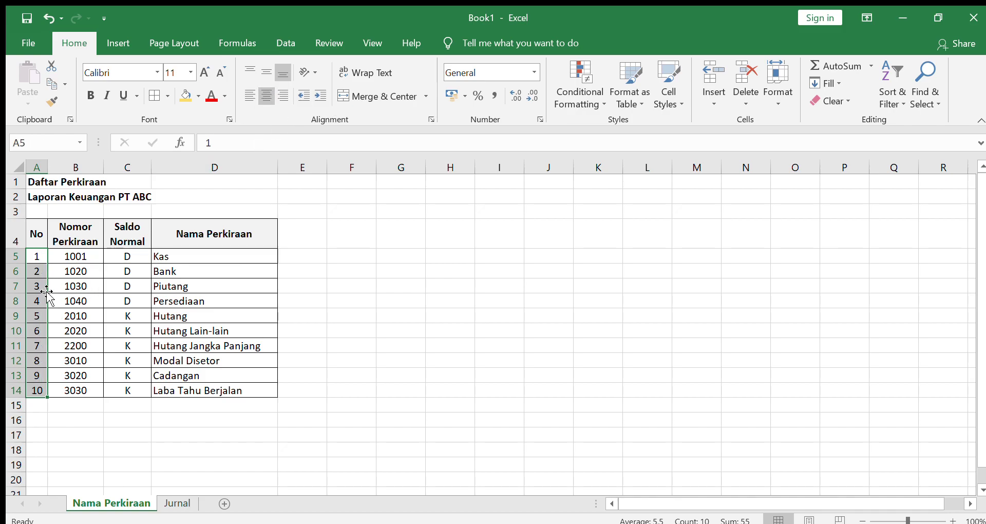
- Clear the Nama Perkiraan formulas from D5:D14 on the Jurnal sheet
click(63, 257)
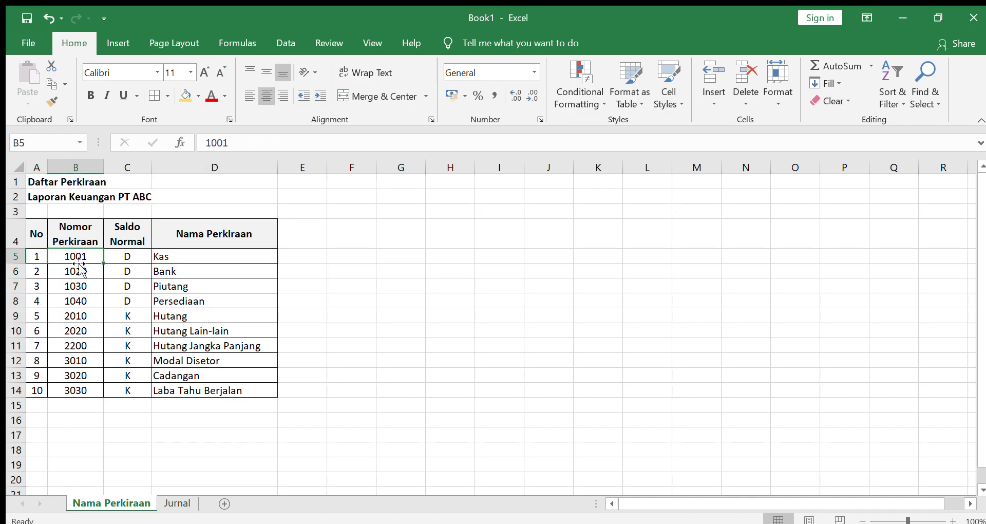
click(124, 256)
click(197, 256)
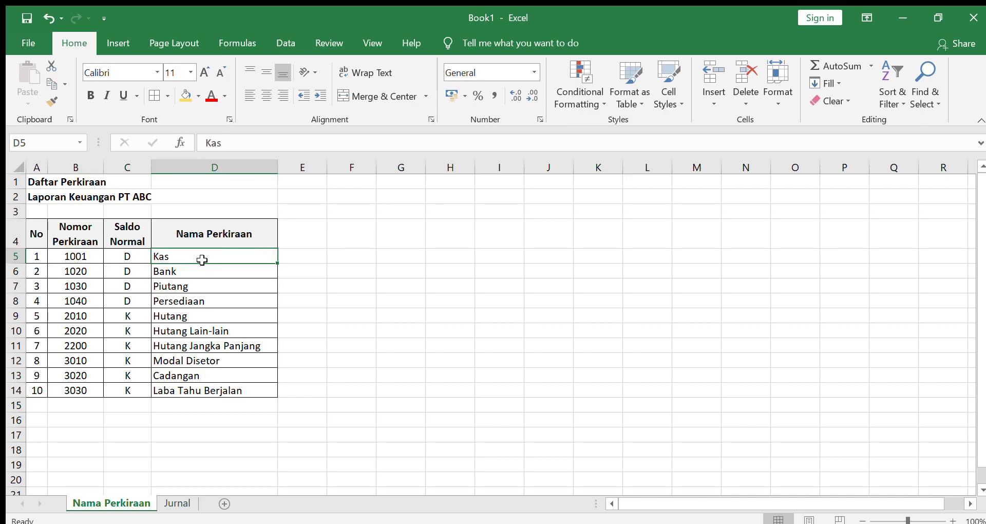
click(177, 504)
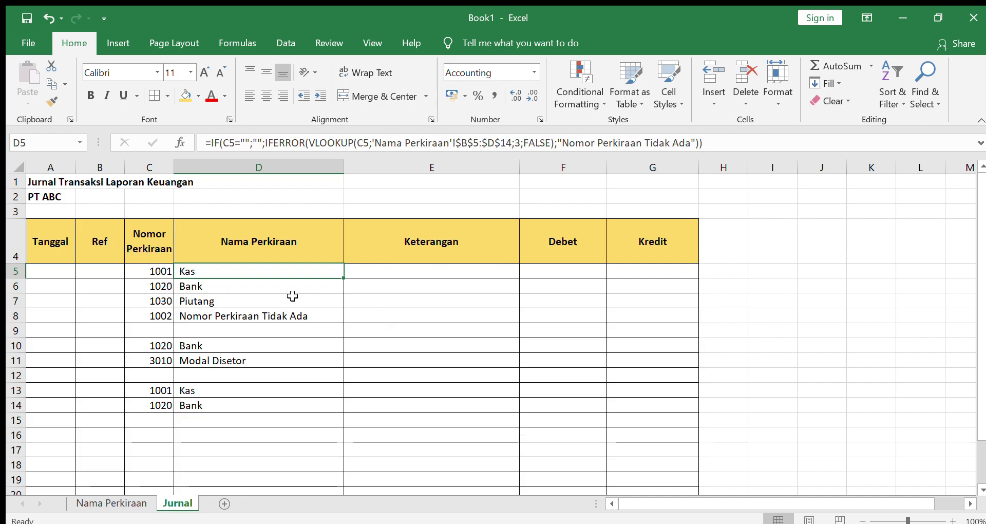
click(216, 361)
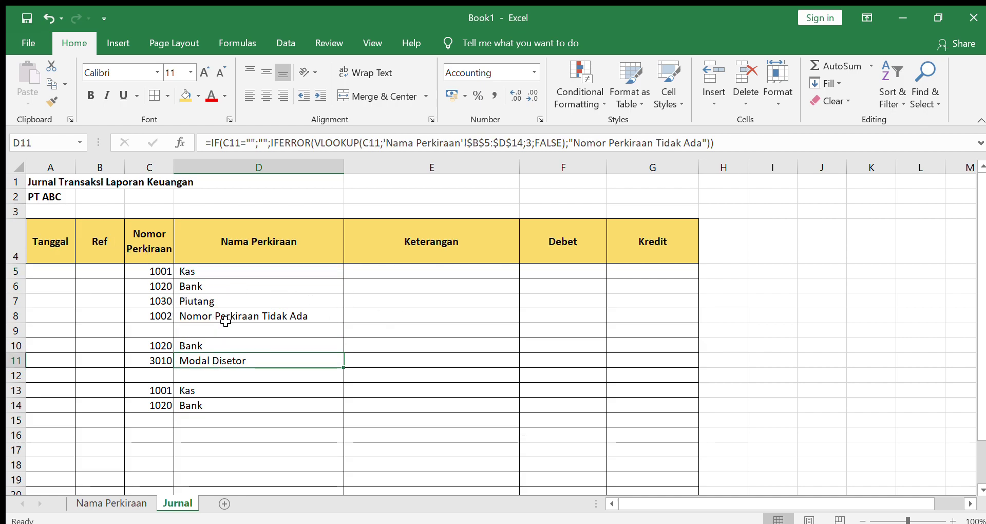
click(219, 277)
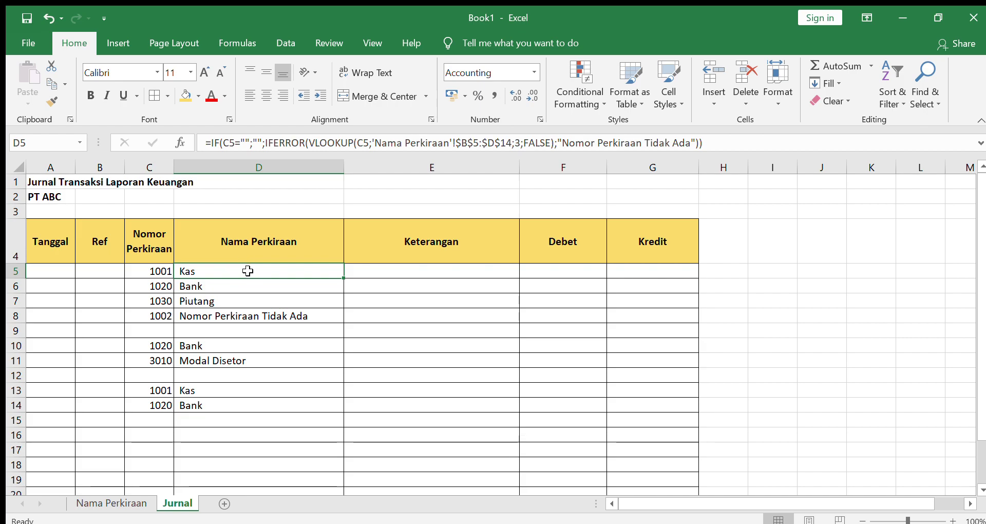
drag(248, 275, 247, 407)
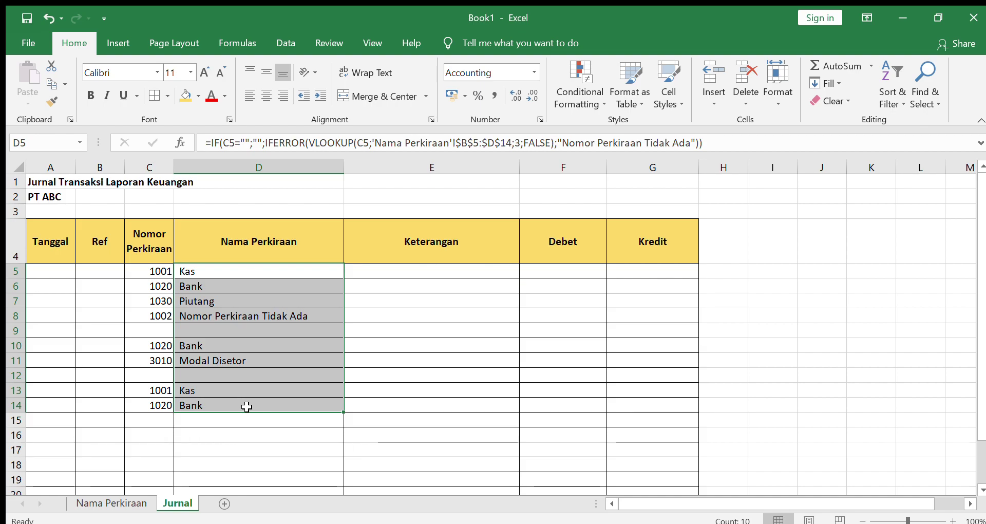
key(Delete)
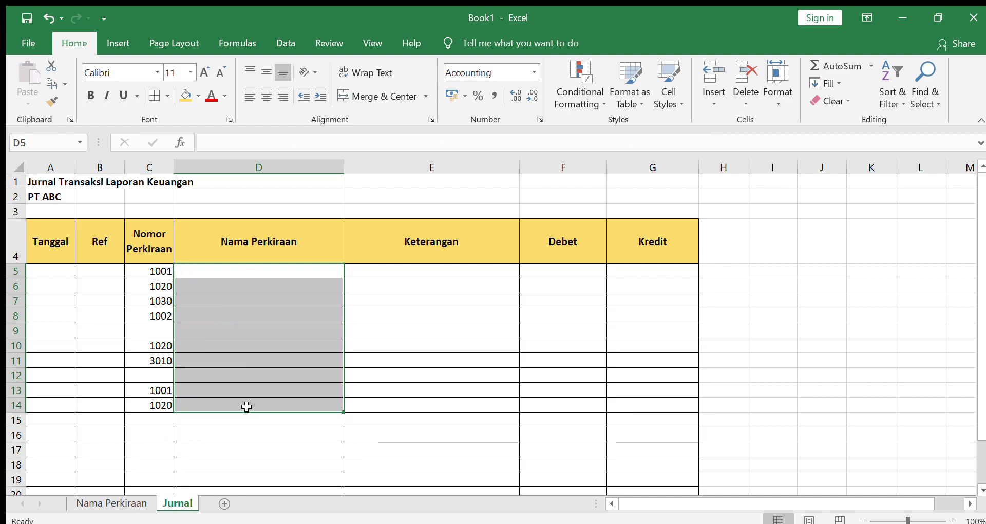
- Widen column D slightly on the Nama Perkiraan sheet
click(235, 275)
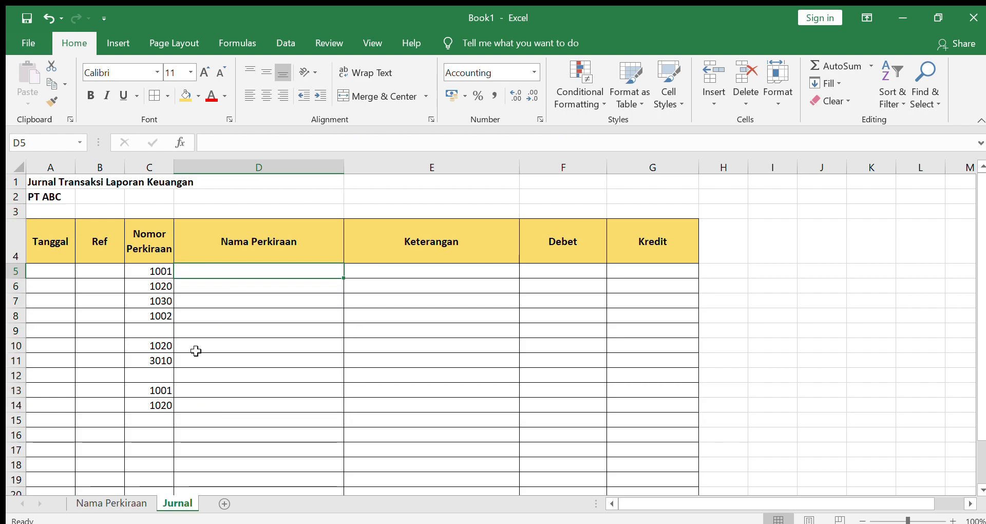
click(163, 272)
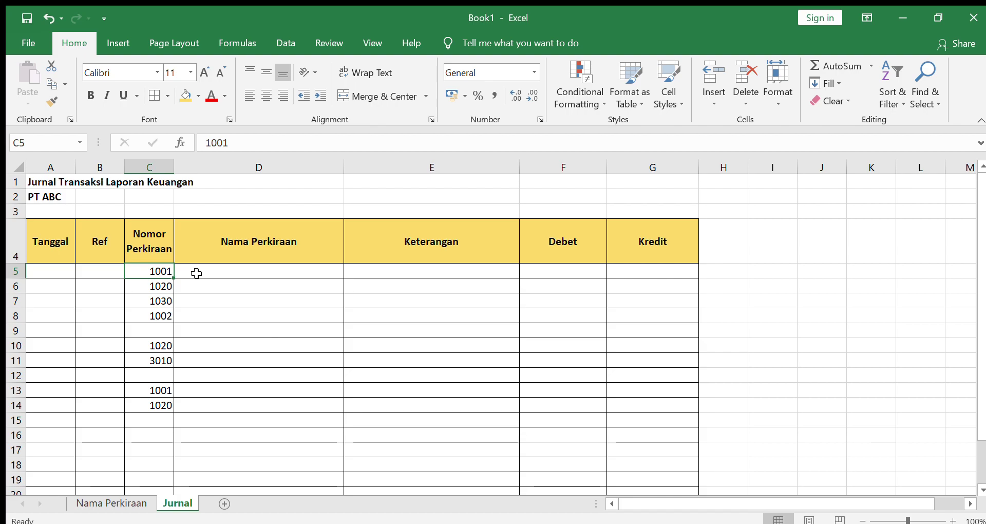
click(197, 273)
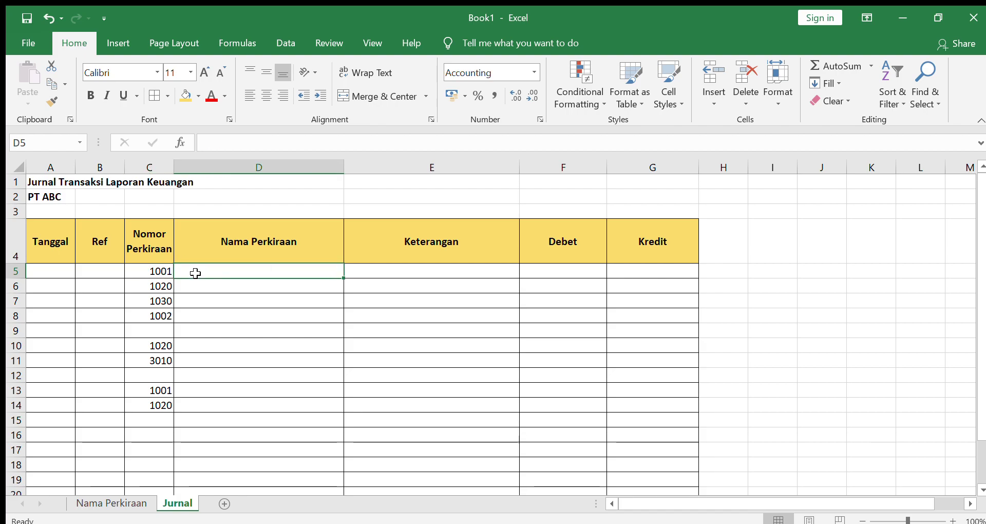
click(112, 503)
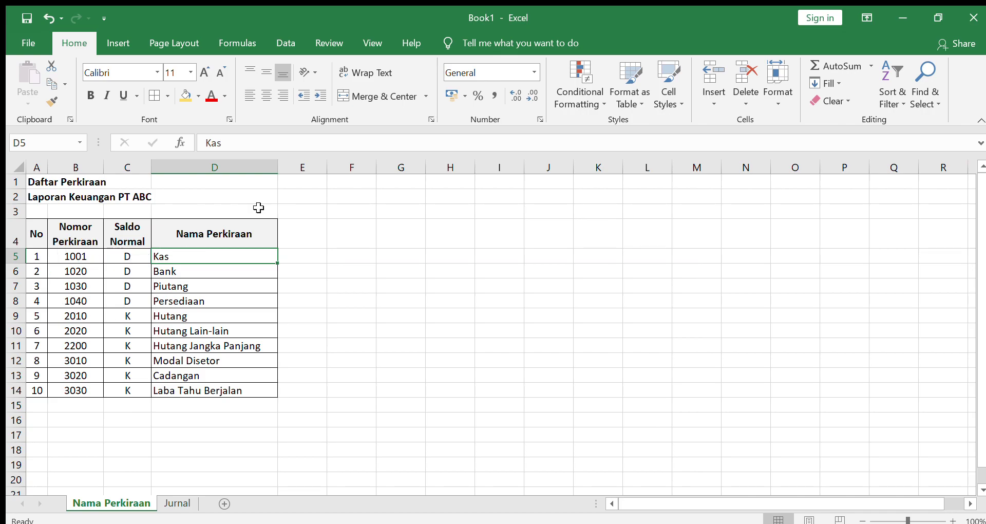
drag(278, 167, 307, 167)
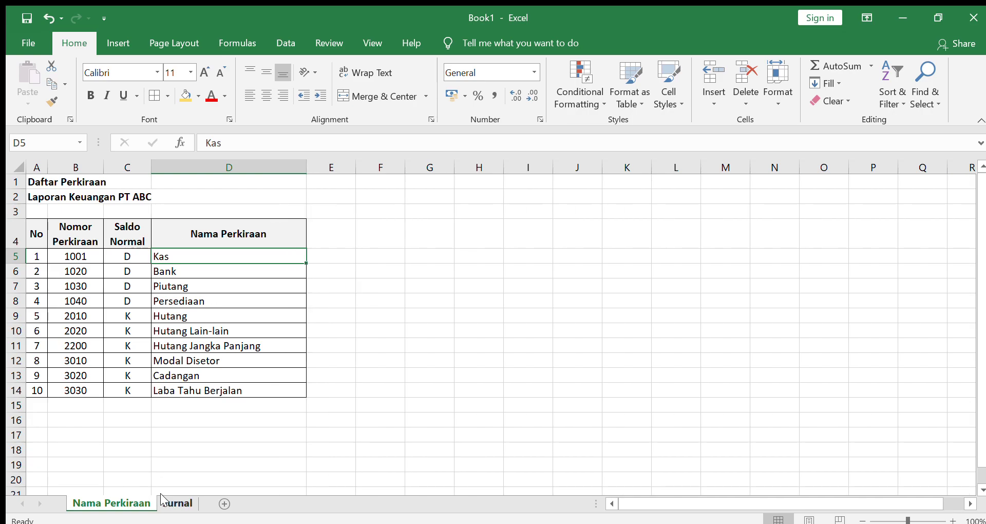
- Enter the formula =VLOOKUP(C5;'Nama Perkiraan'!B5:D14;3) in cell D5 of the Jurnal sheet
click(177, 503)
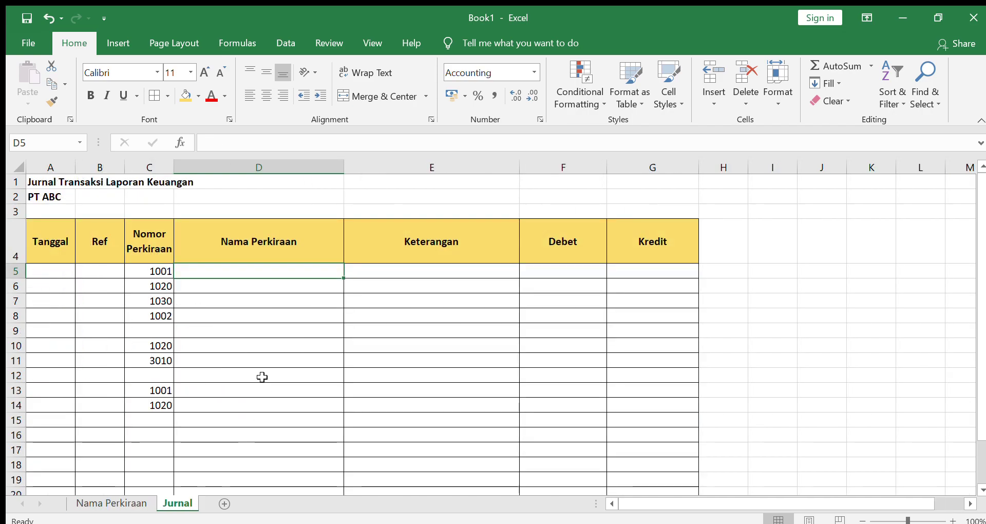
text(=)
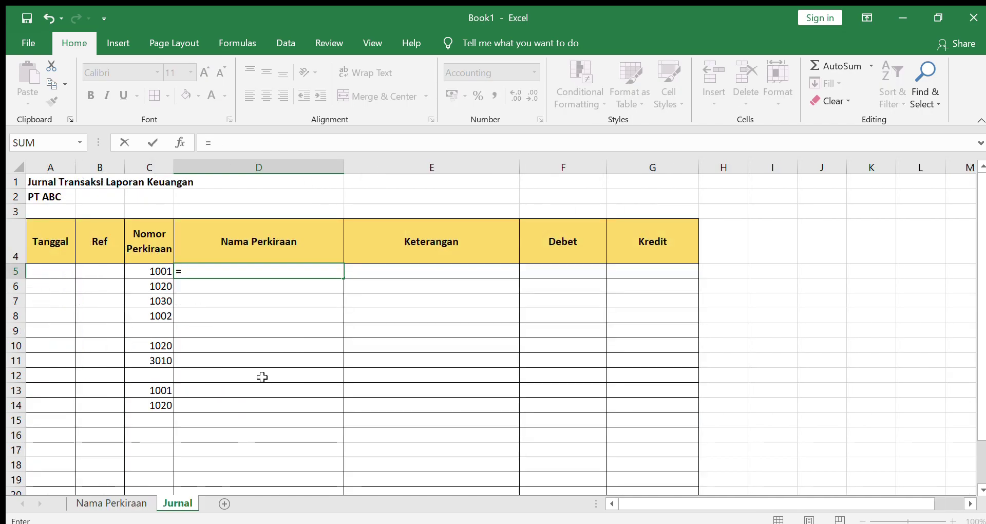
text(vl)
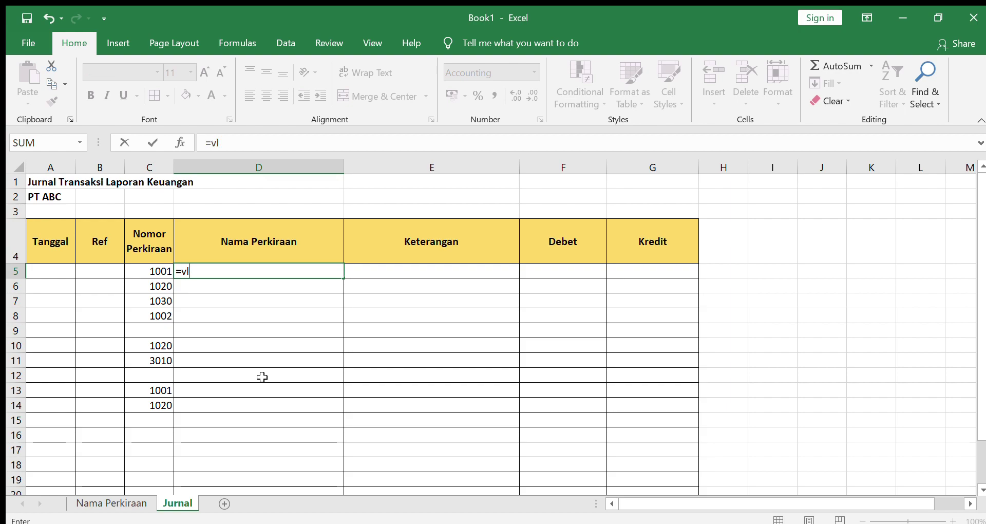
text(ookup()
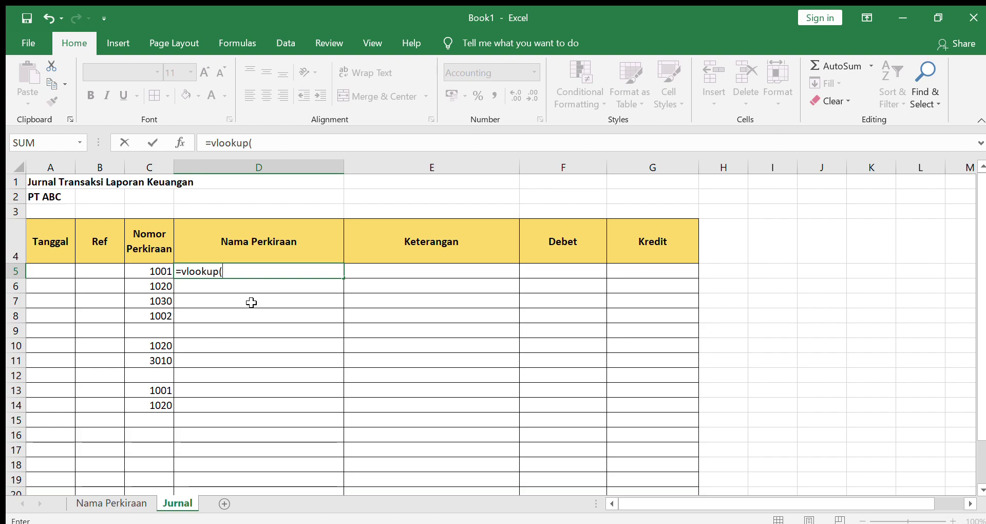
click(146, 272)
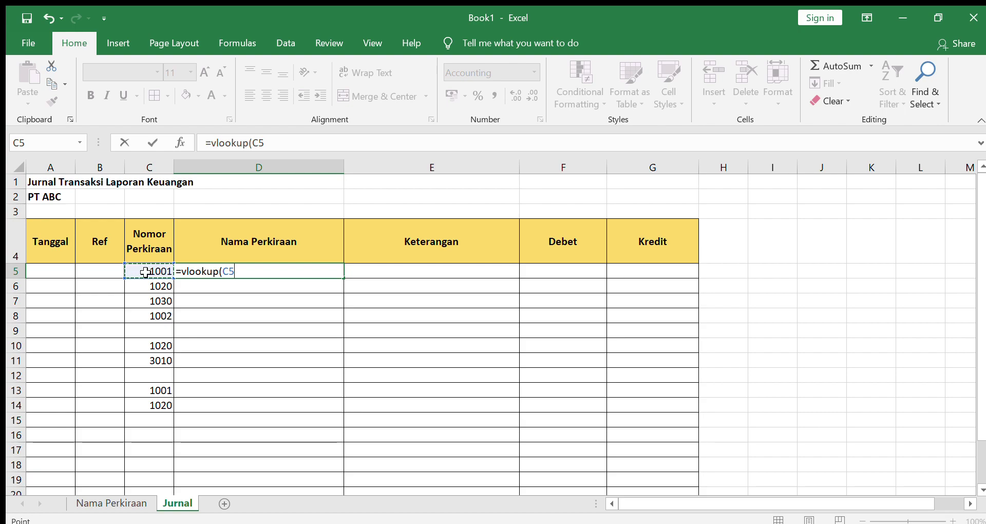
text(;)
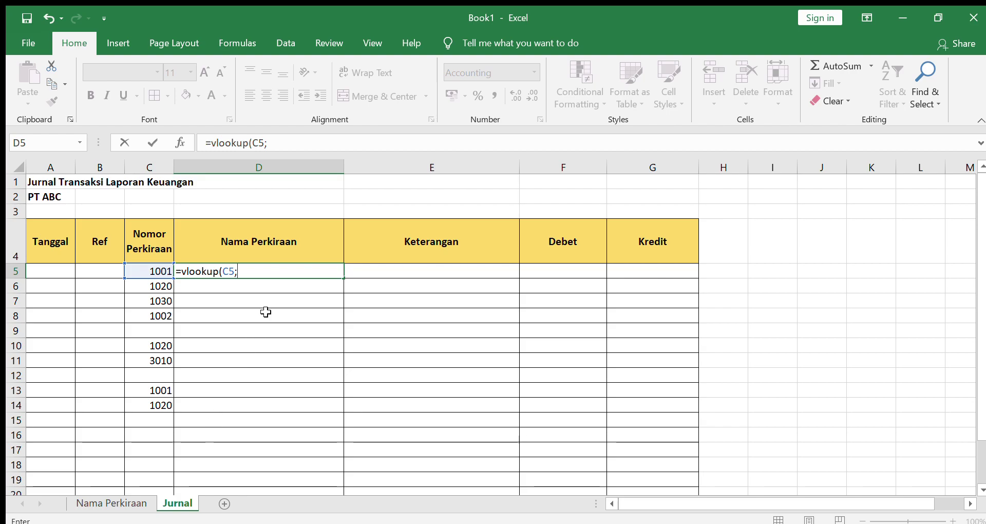
click(135, 502)
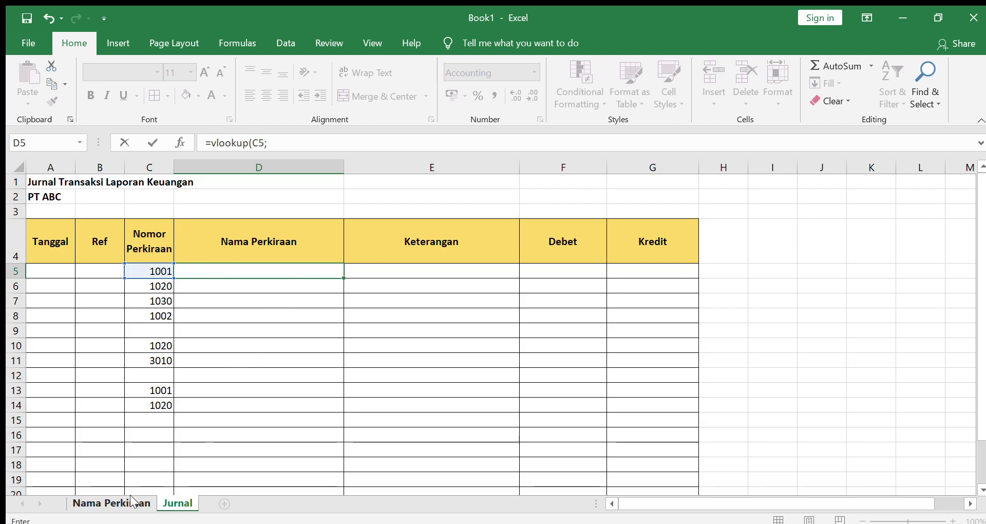
drag(78, 256, 201, 390)
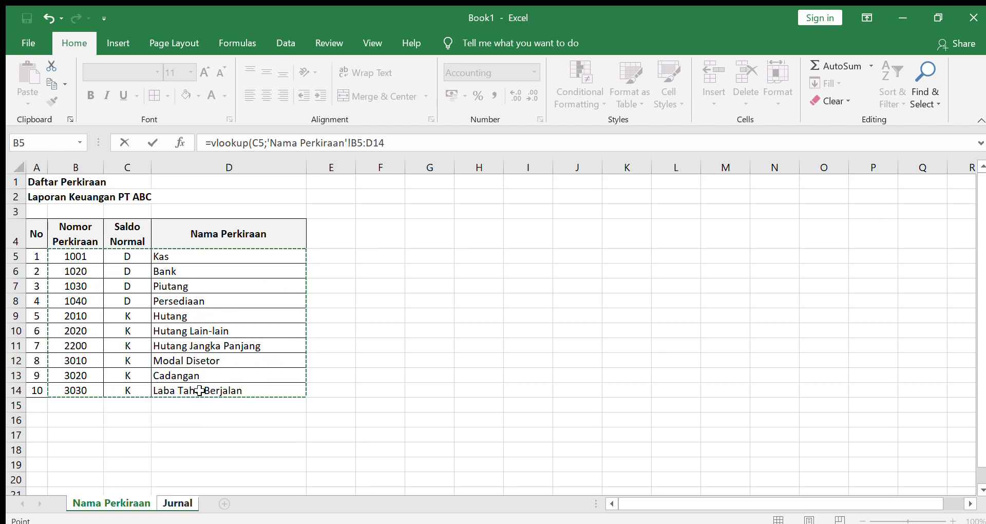
click(404, 140)
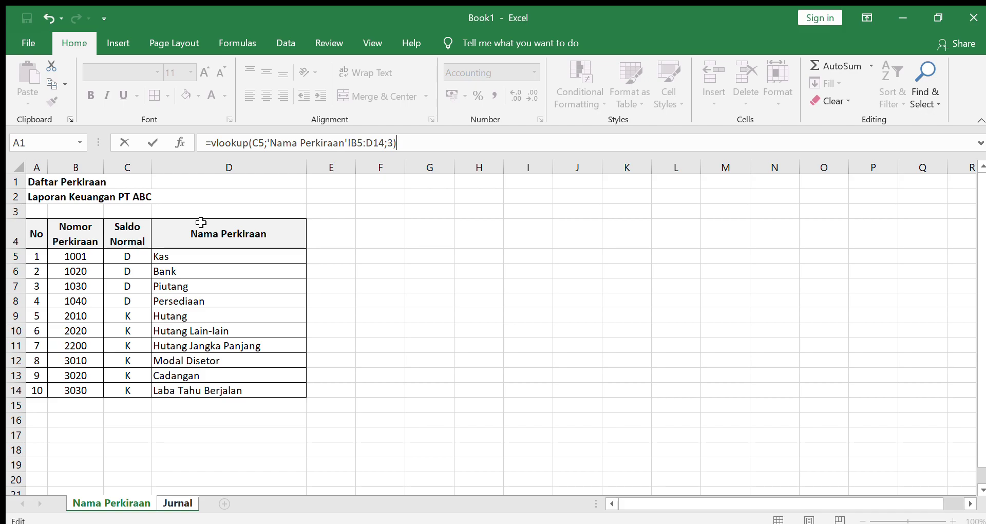
key(Return)
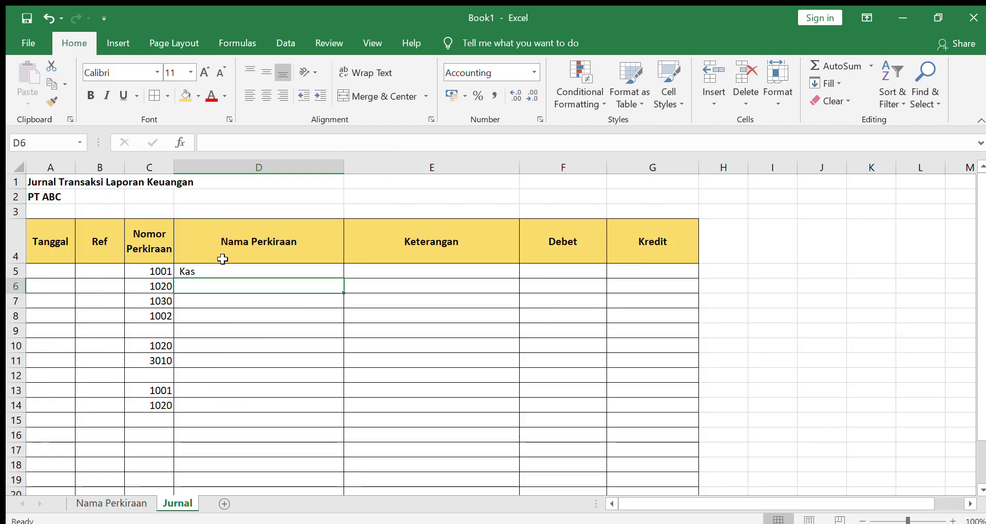
- Fill the VLOOKUP formula from D5 down to D12 and inspect the copied formulas
click(265, 272)
drag(345, 279, 327, 378)
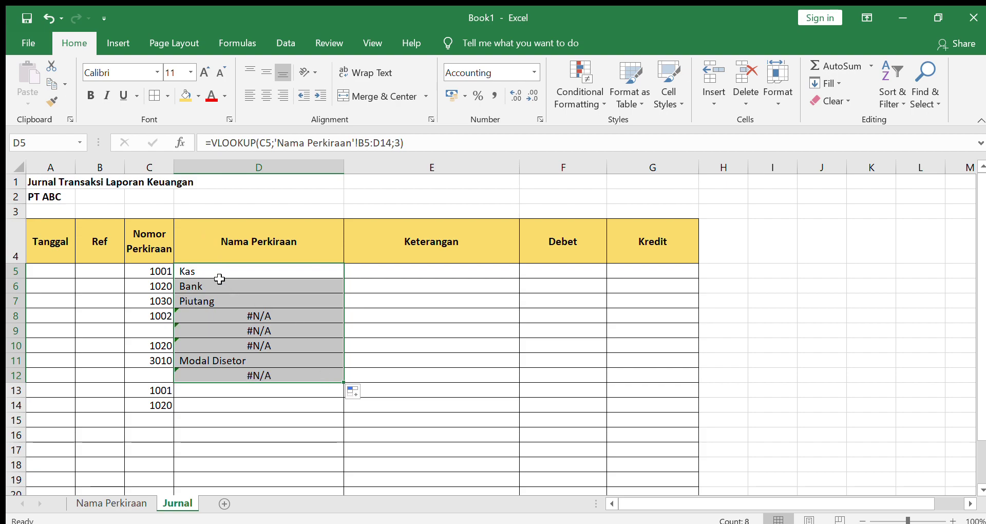
click(217, 303)
click(176, 316)
click(129, 315)
click(229, 360)
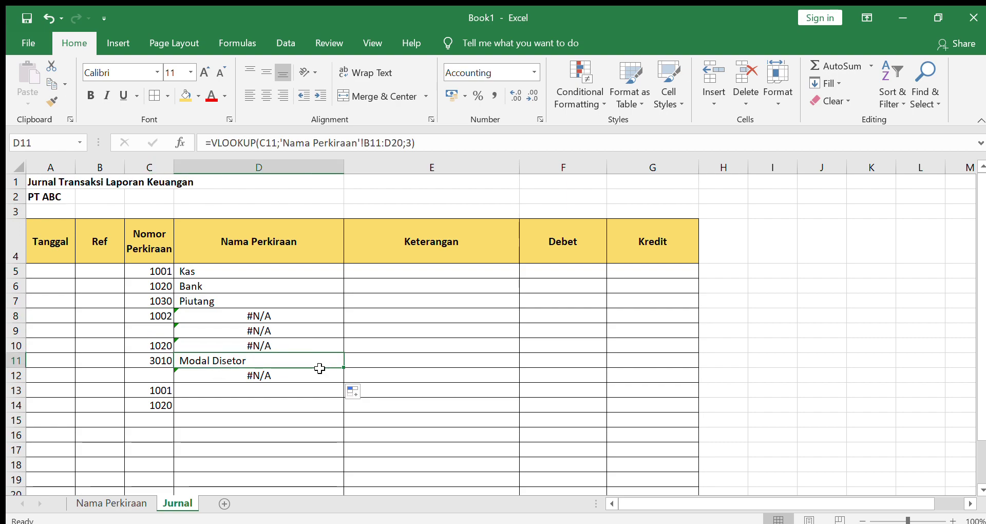
- Fill the VLOOKUP formula from D11 down to D25 on the Jurnal sheet
drag(343, 368, 319, 480)
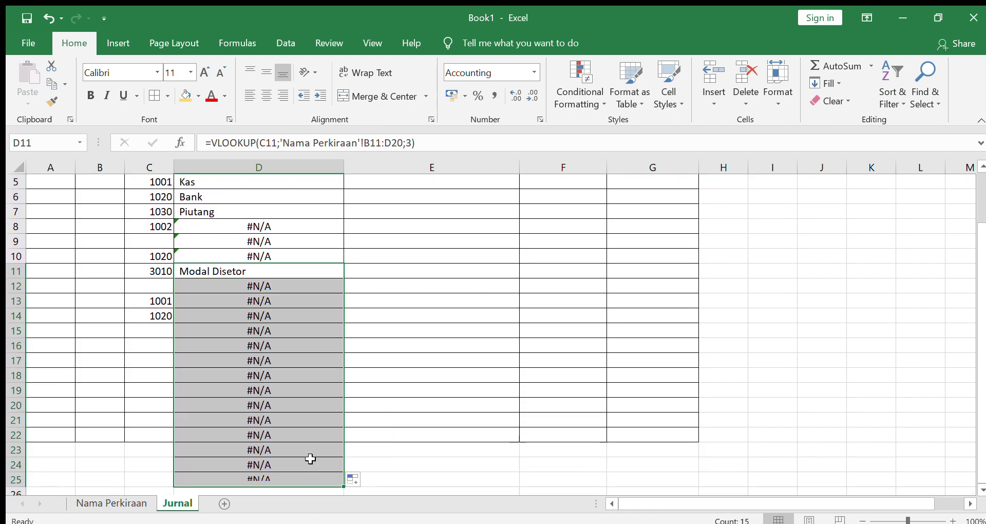
click(280, 346)
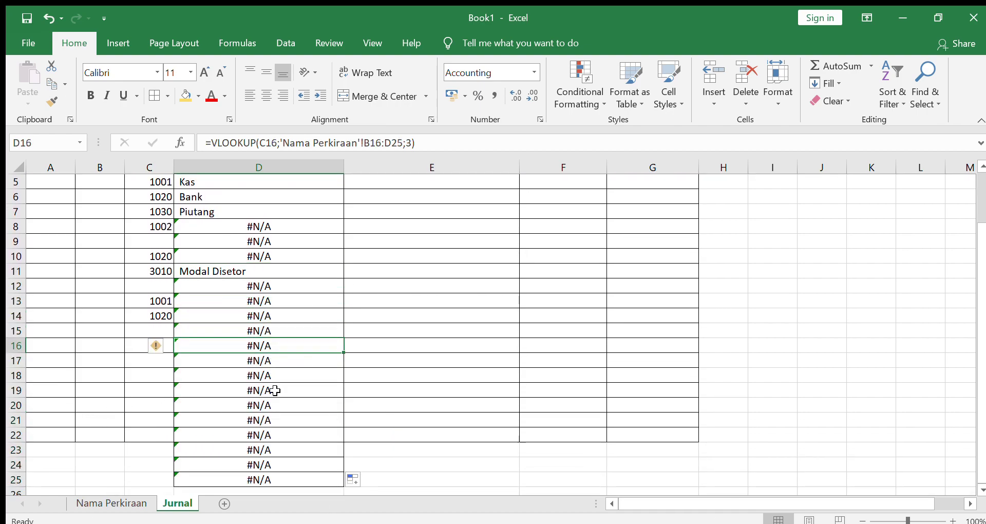
scroll(273, 450, up, 2)
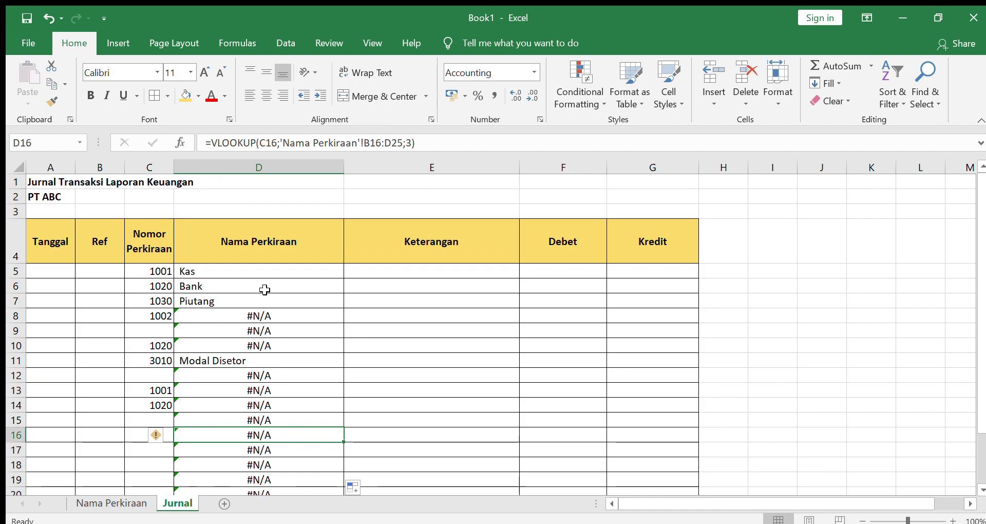
- Compare the lookup ranges in the D5 and D6 formulas with the account table on the Nama Perkiraan sheet
click(262, 272)
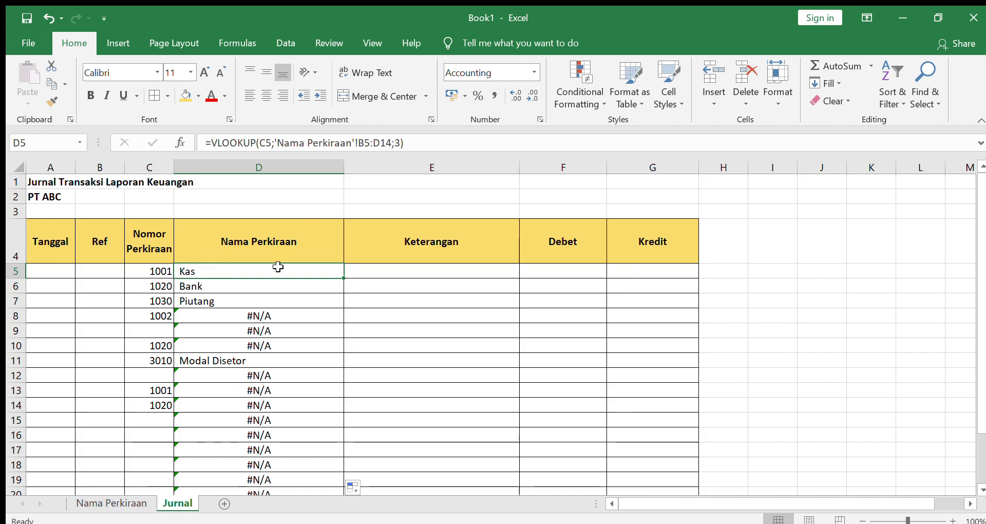
click(122, 503)
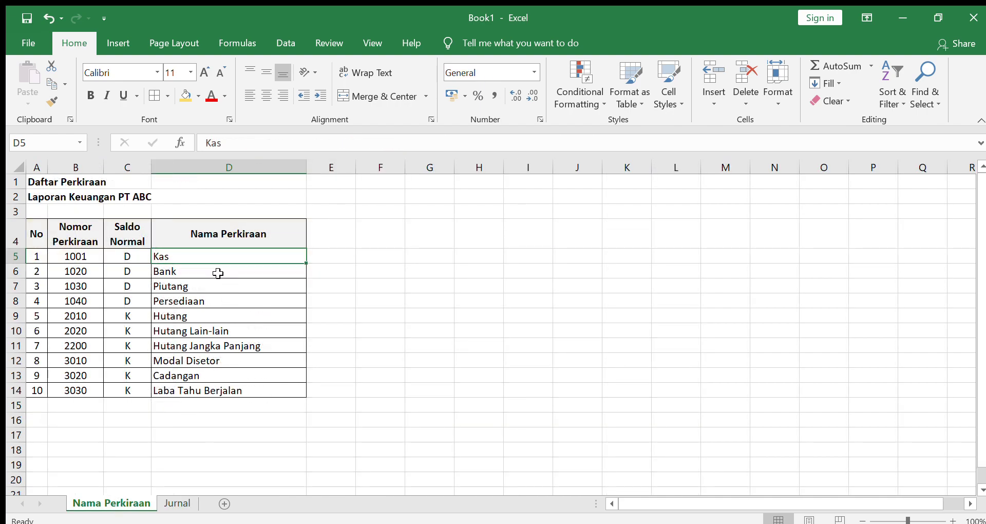
click(94, 250)
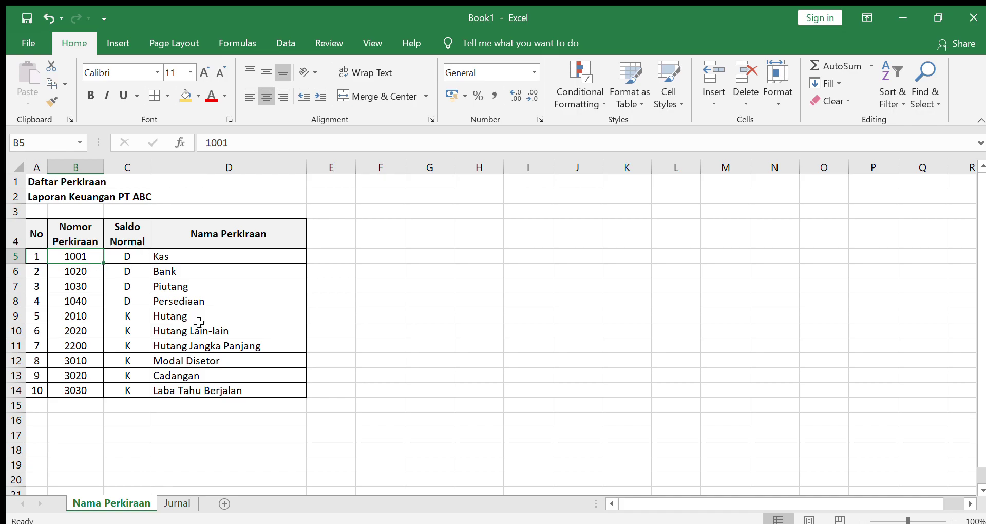
click(231, 390)
click(177, 503)
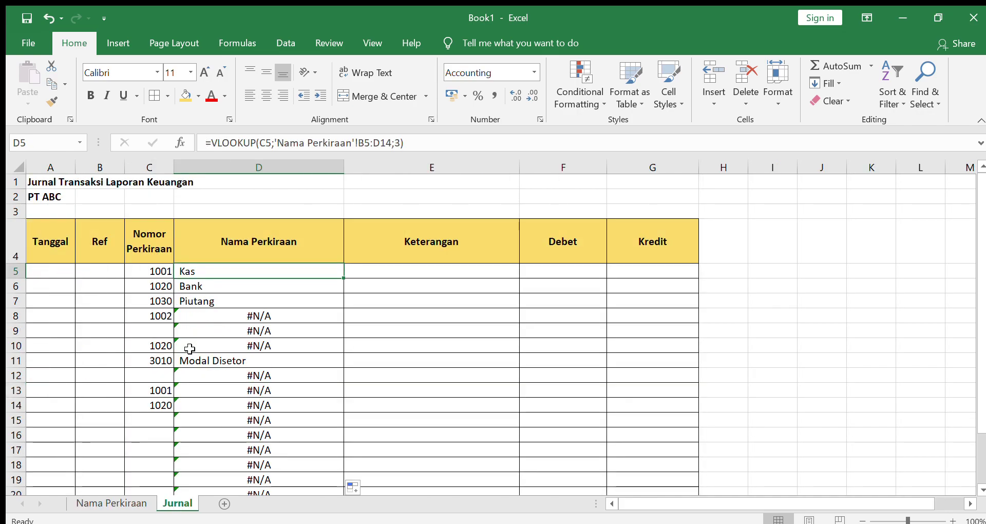
click(201, 286)
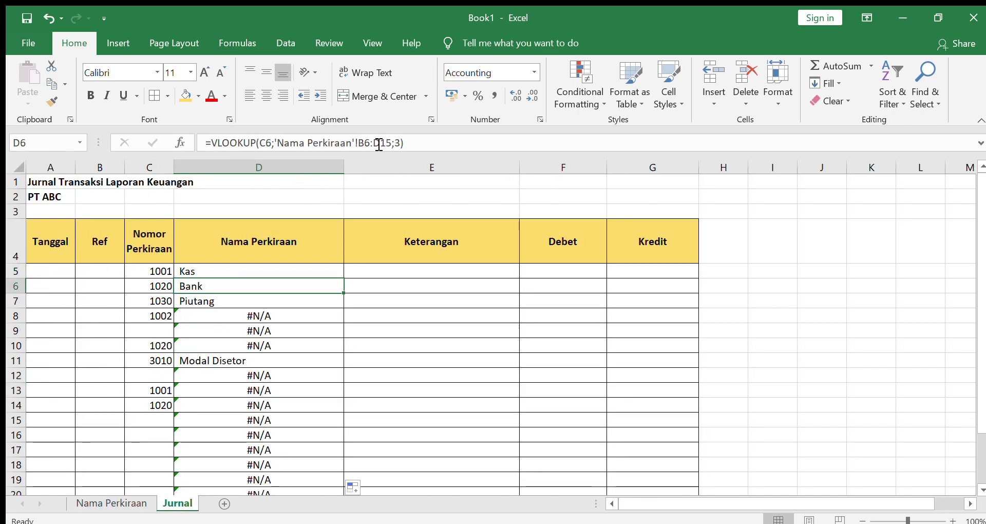
click(111, 503)
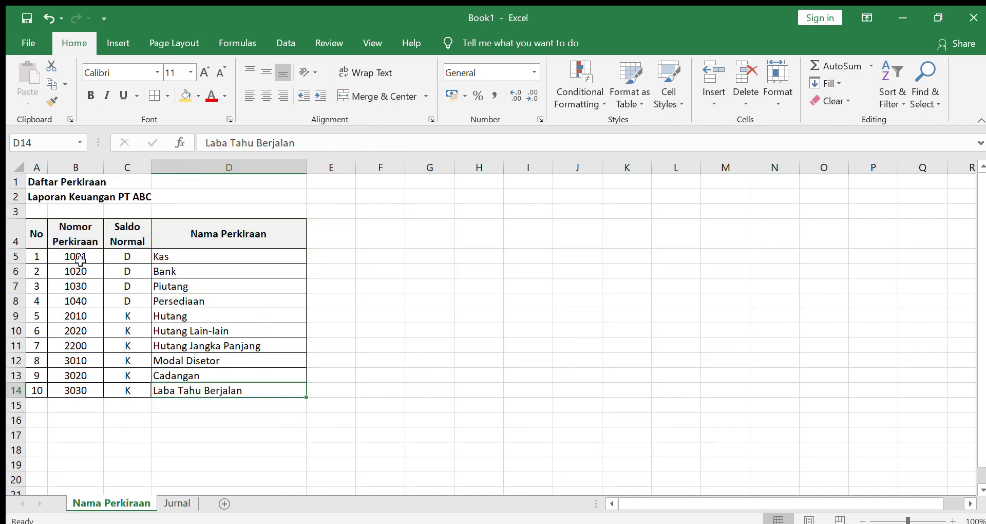
click(81, 265)
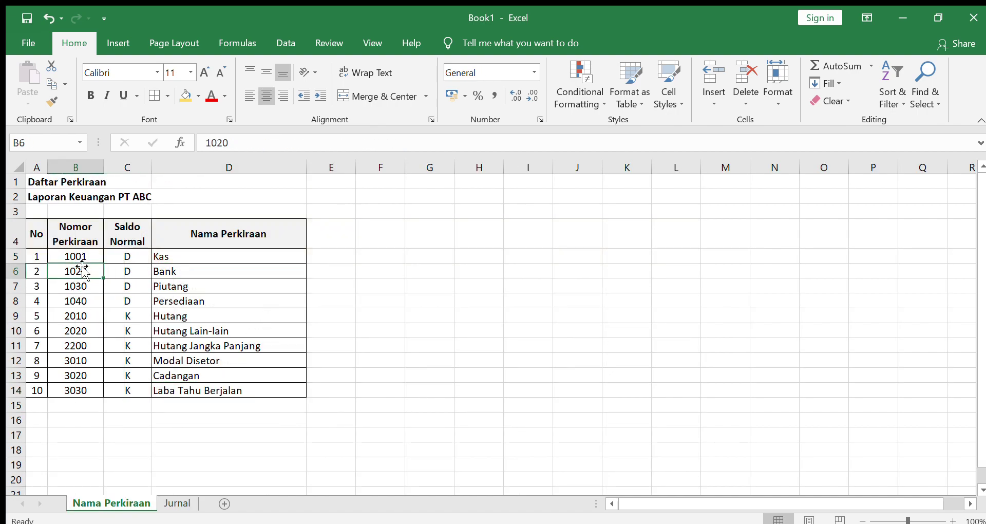
click(229, 406)
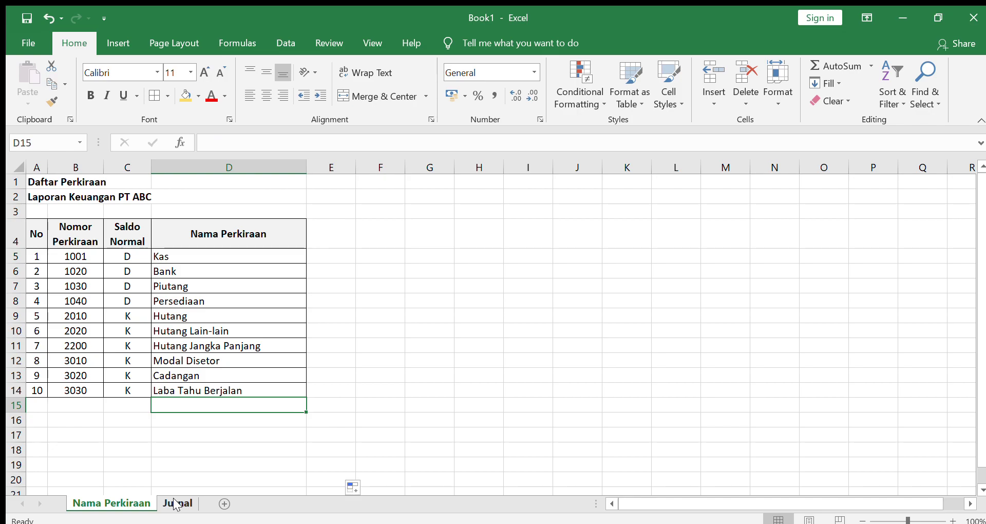
- Make the lookup range in Jurnal cell D5 absolute as 'Nama Perkiraan'!$B$5:$D$14 and fill the formula down to D13
click(179, 503)
click(233, 273)
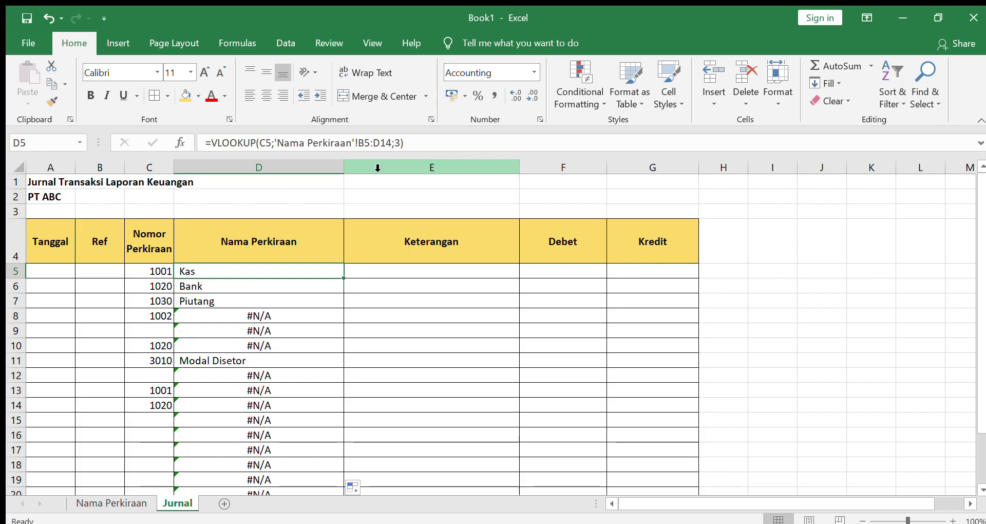
click(365, 142)
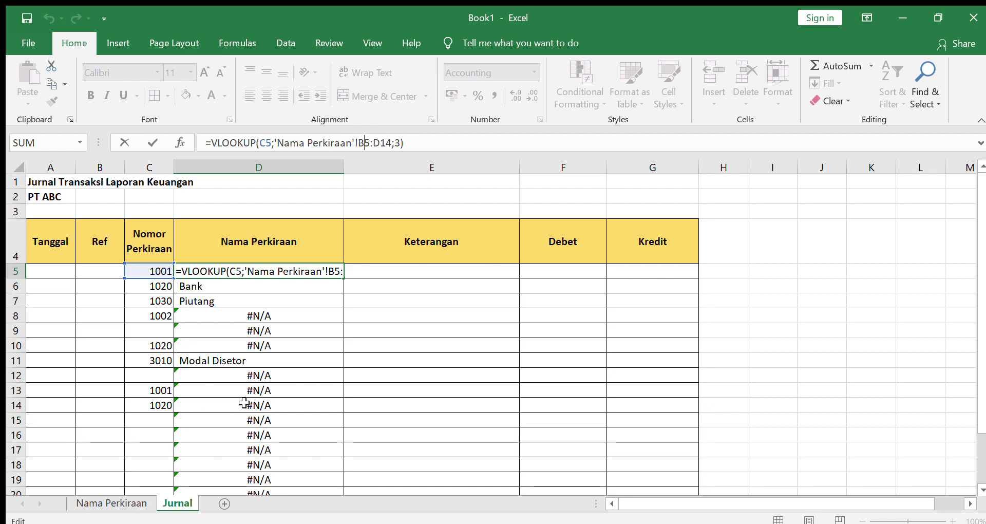
key(F4)
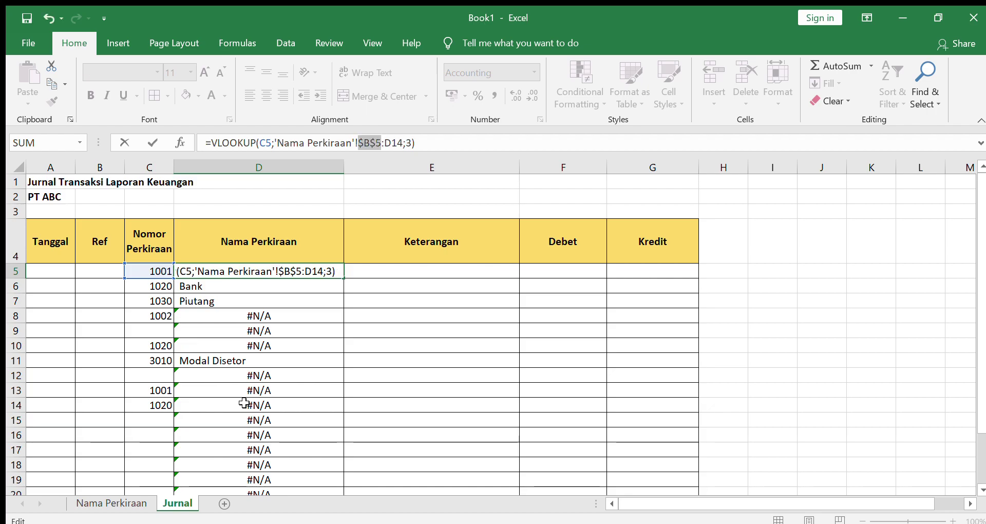
click(399, 142)
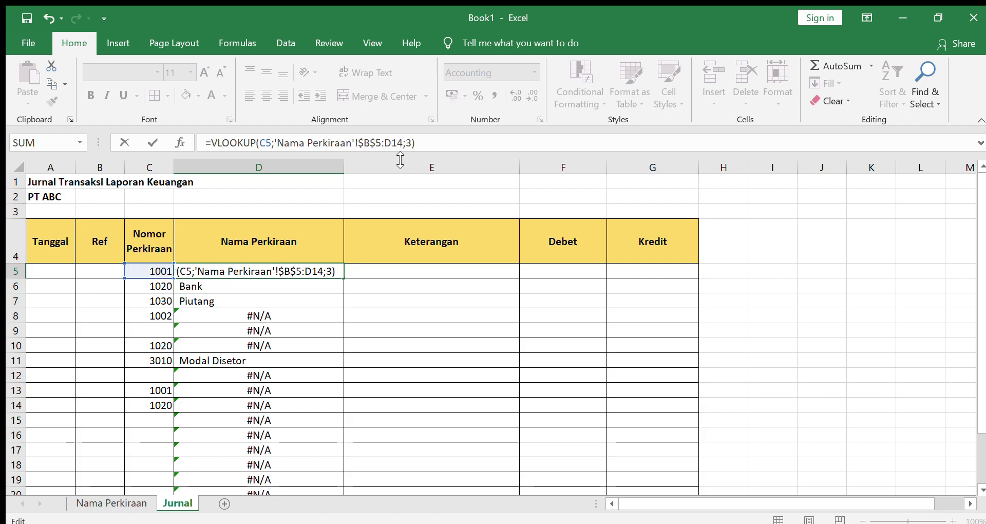
key(F4)
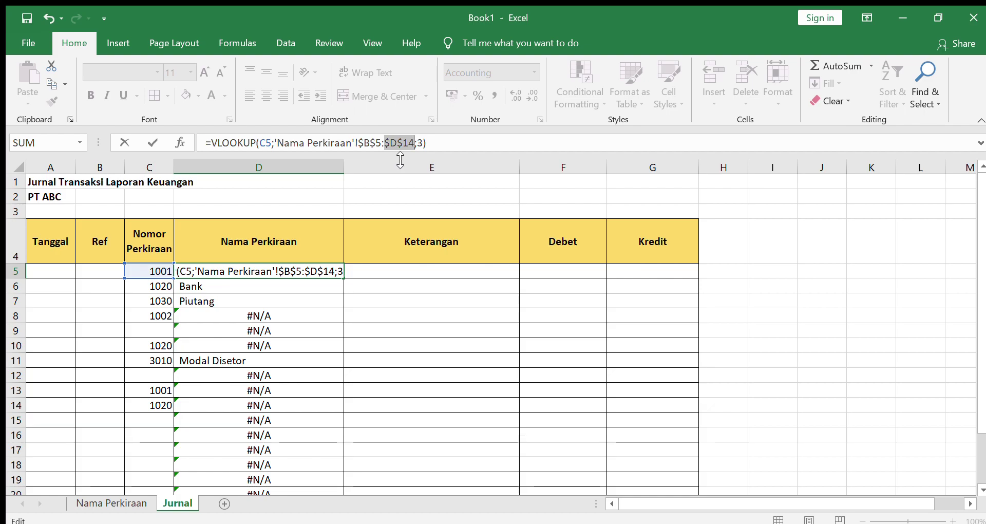
key(Return)
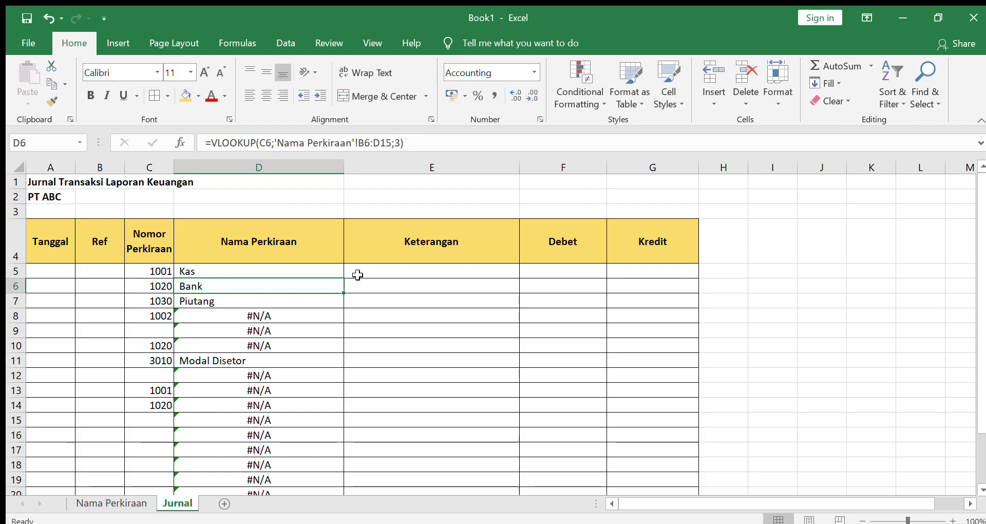
drag(344, 278, 323, 391)
- Inspect the references in the VLOOKUP formulas in D5, D6, D7 and D9 of the Jurnal sheet
click(255, 285)
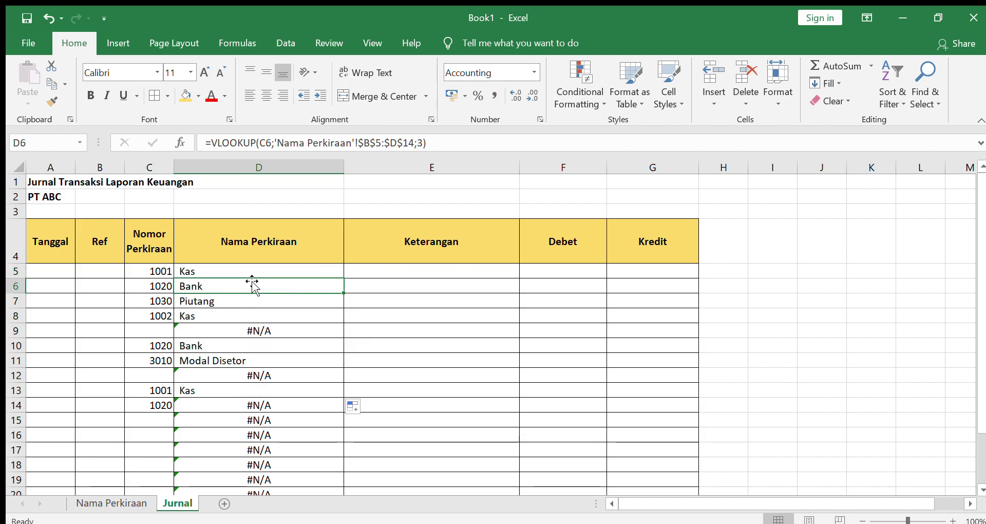
click(254, 270)
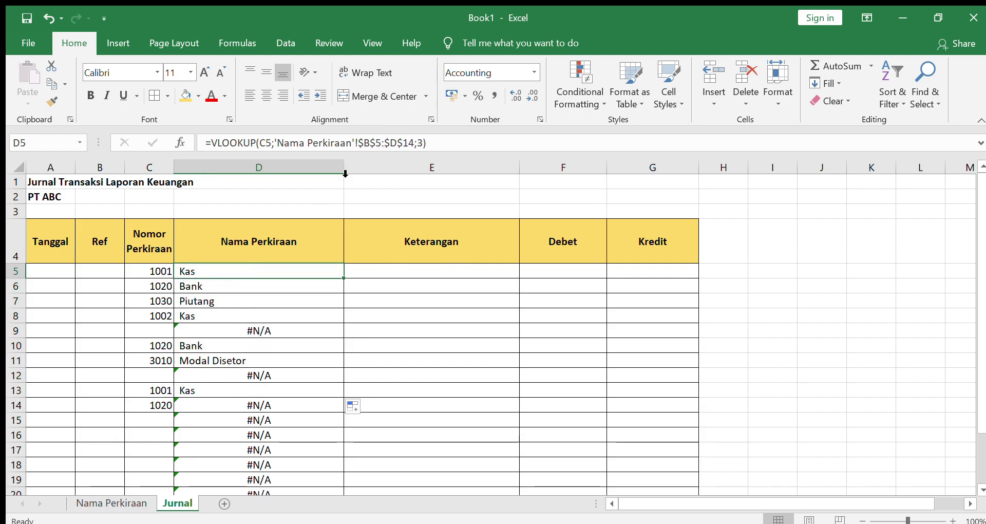
click(251, 284)
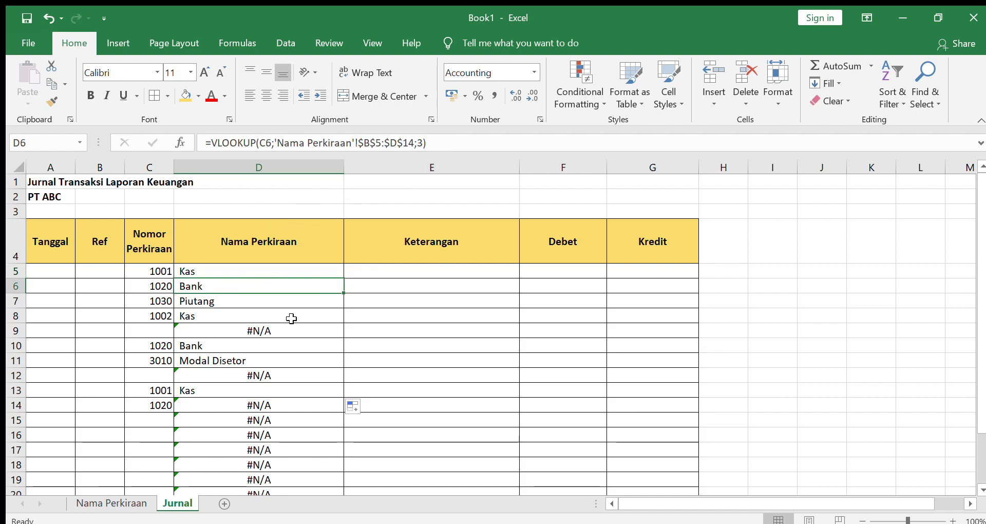
click(265, 308)
click(268, 147)
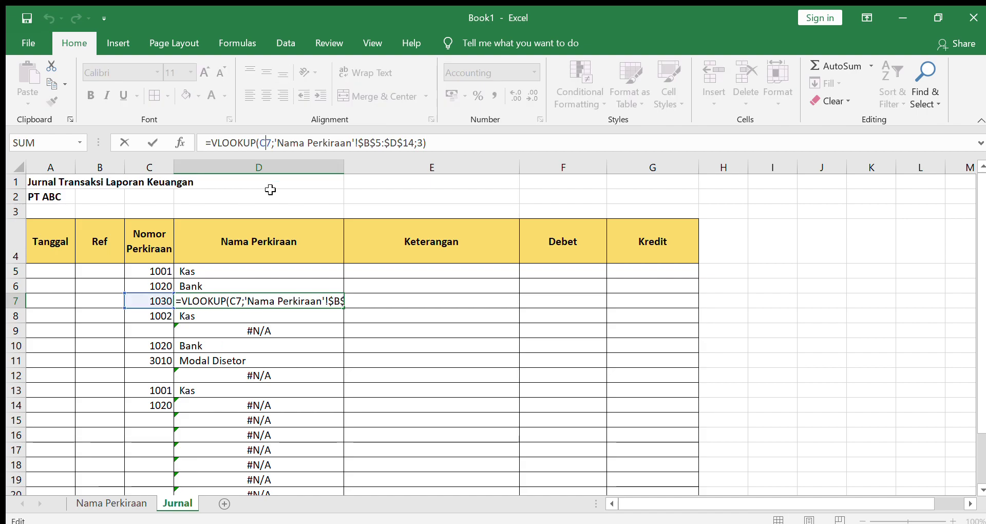
click(226, 289)
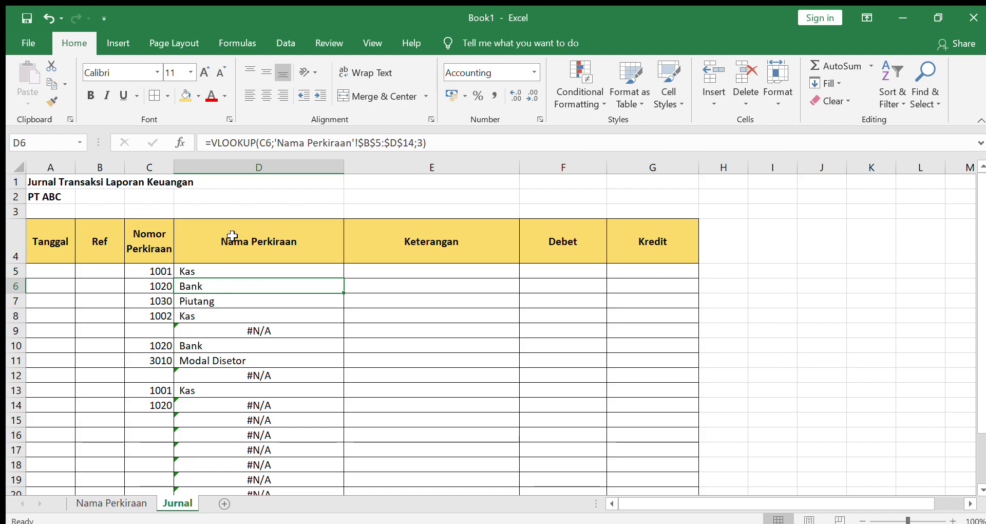
key(F2)
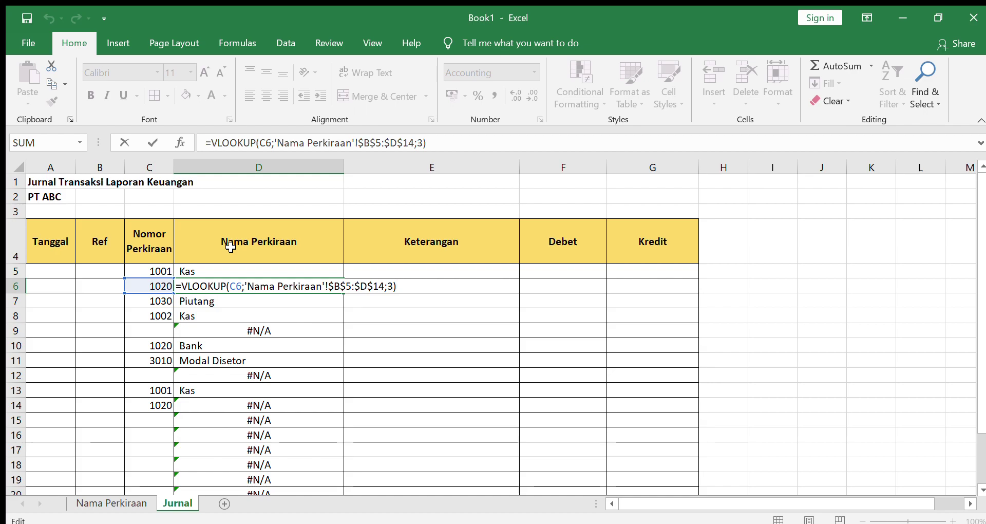
click(212, 266)
key(F2)
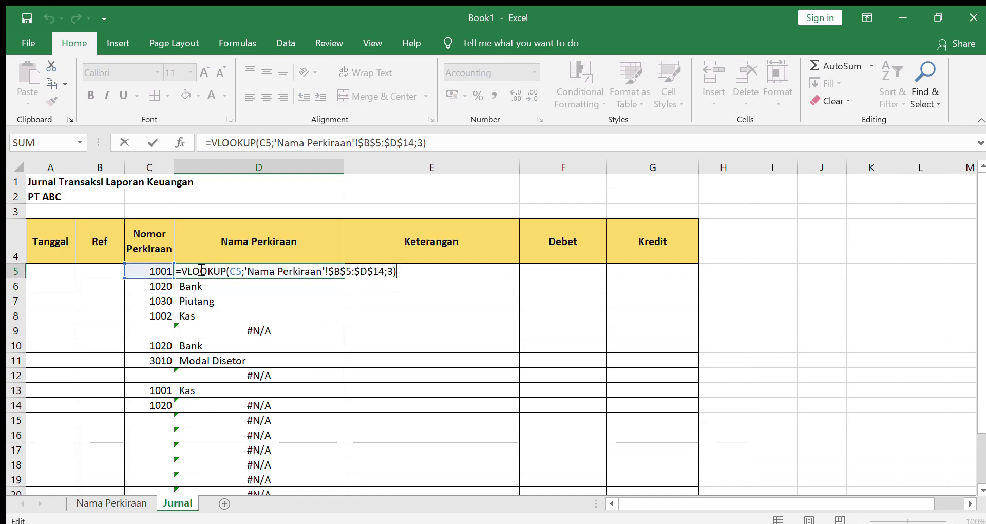
click(317, 304)
click(303, 332)
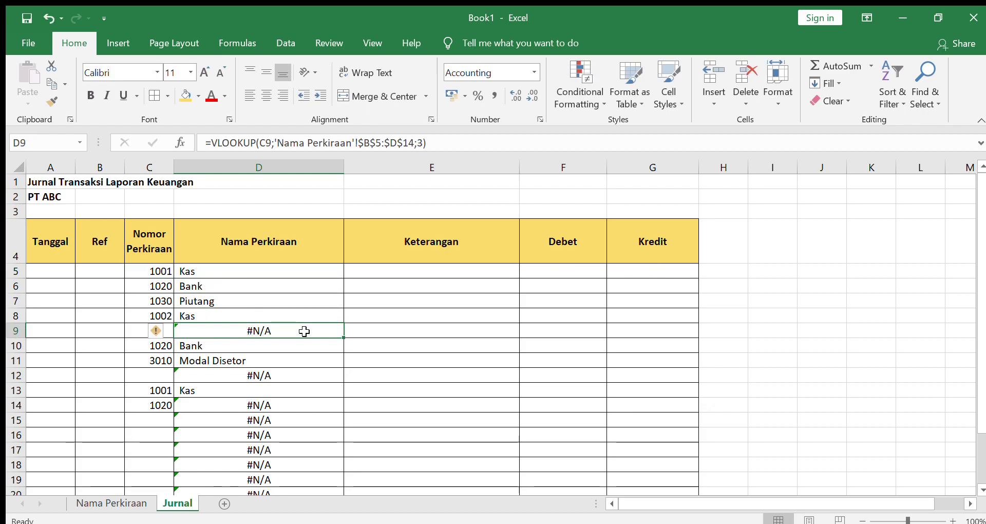
- Check account number 1002 and its D8 formula against the account numbers on the Nama Perkiraan sheet
click(159, 315)
click(212, 315)
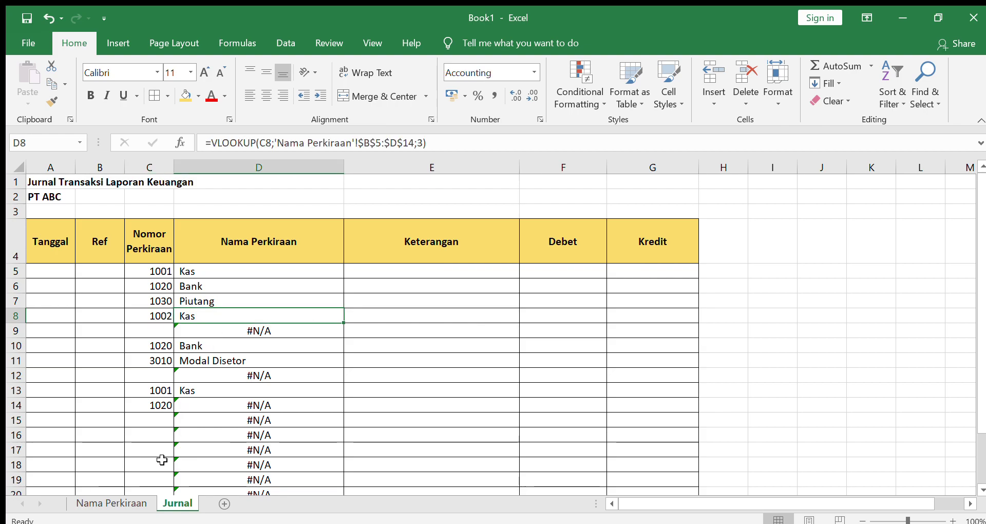
click(113, 503)
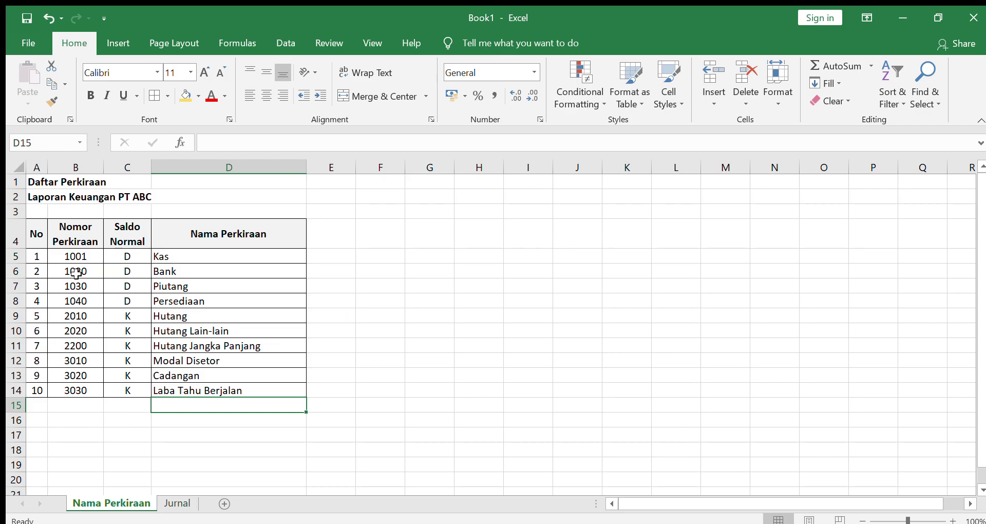
click(178, 503)
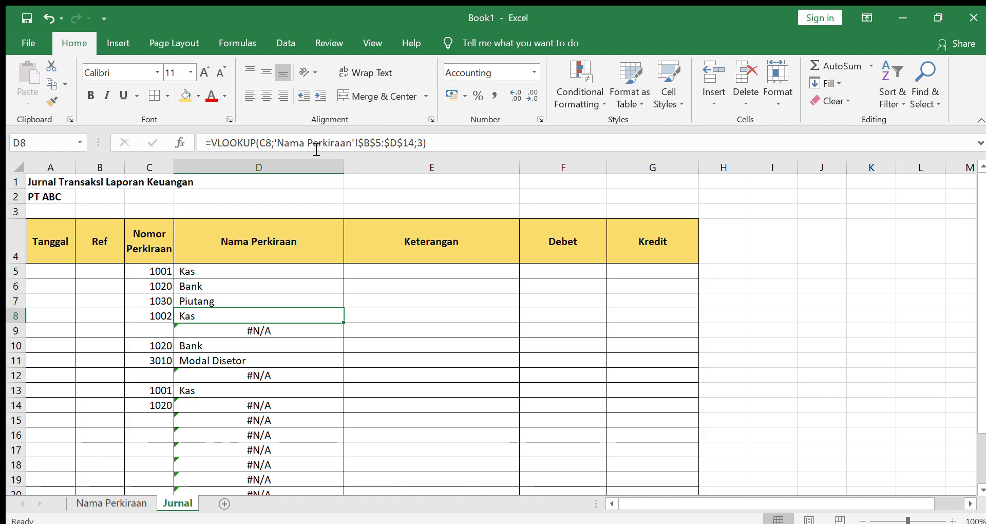
click(425, 147)
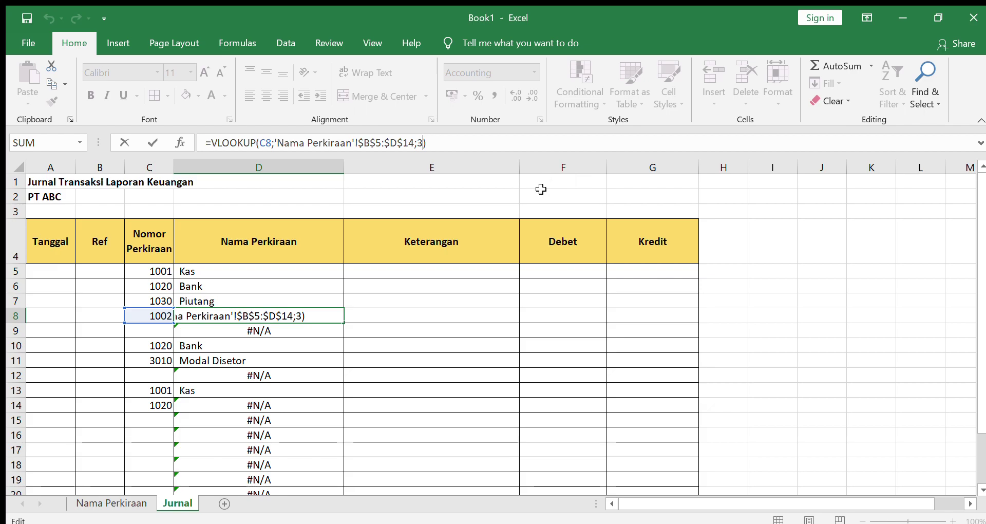
key(Escape)
- Add FALSE as the fourth argument of the VLOOKUP in D5 and fill the formula down to D11
click(274, 271)
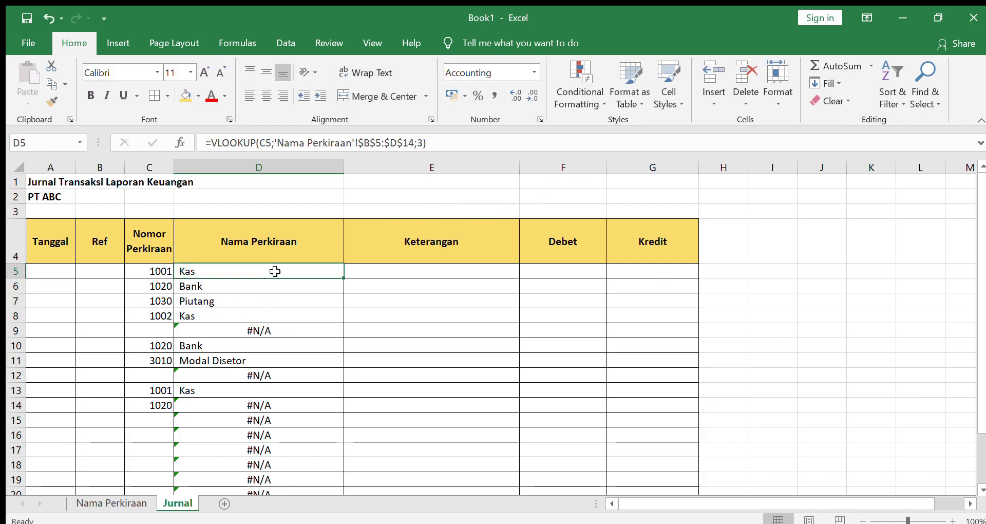
click(427, 143)
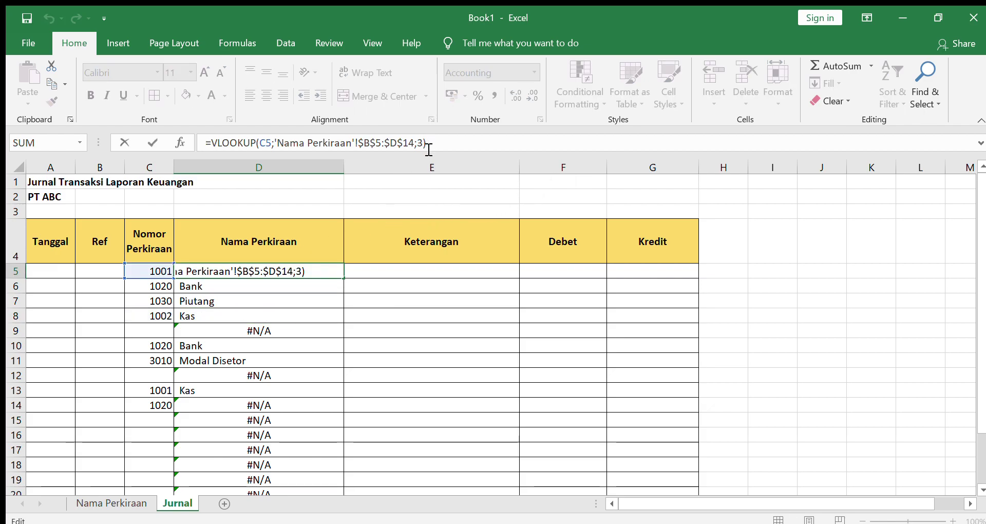
text(;)
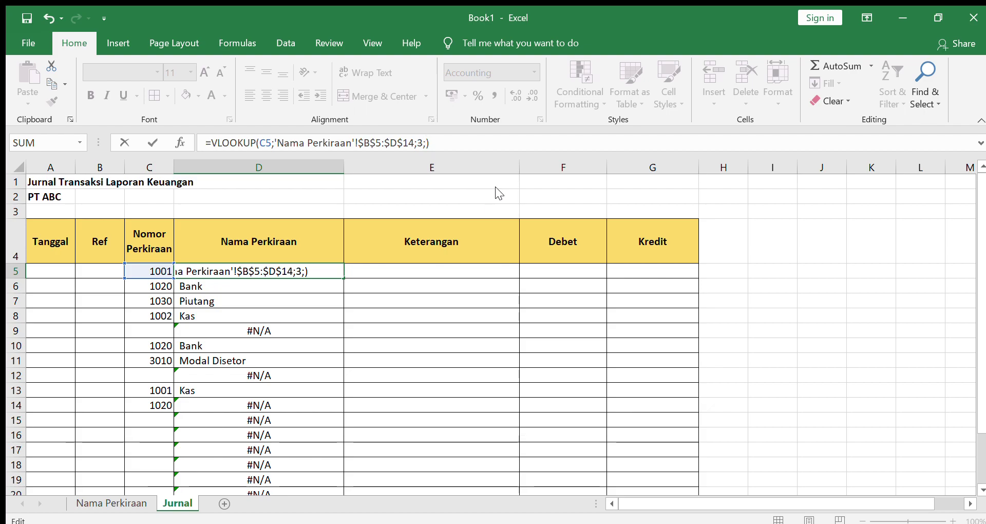
text(false)
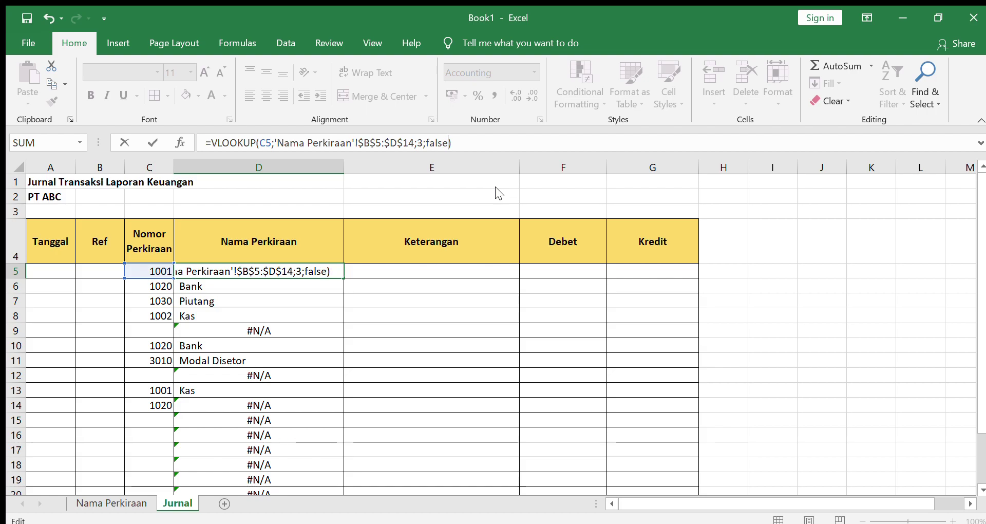
key(Return)
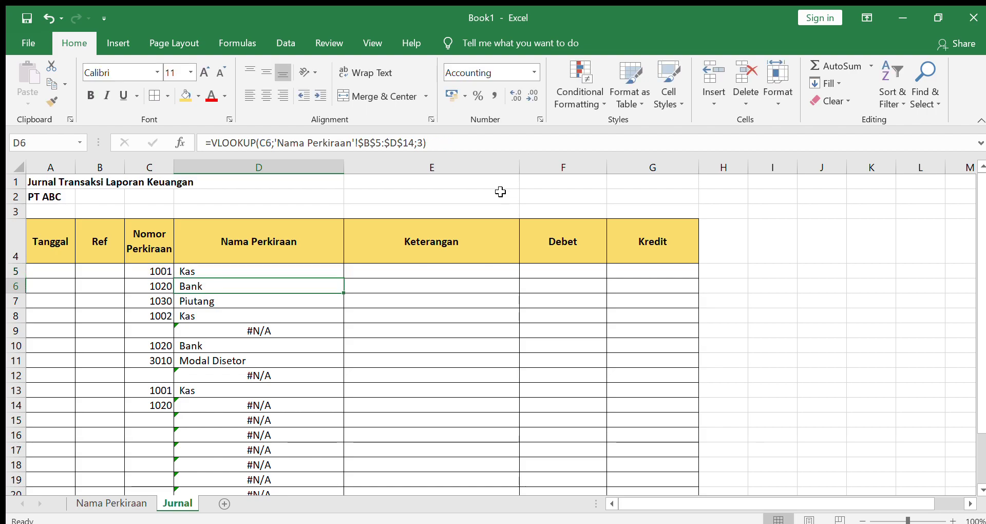
click(334, 271)
drag(343, 278, 332, 360)
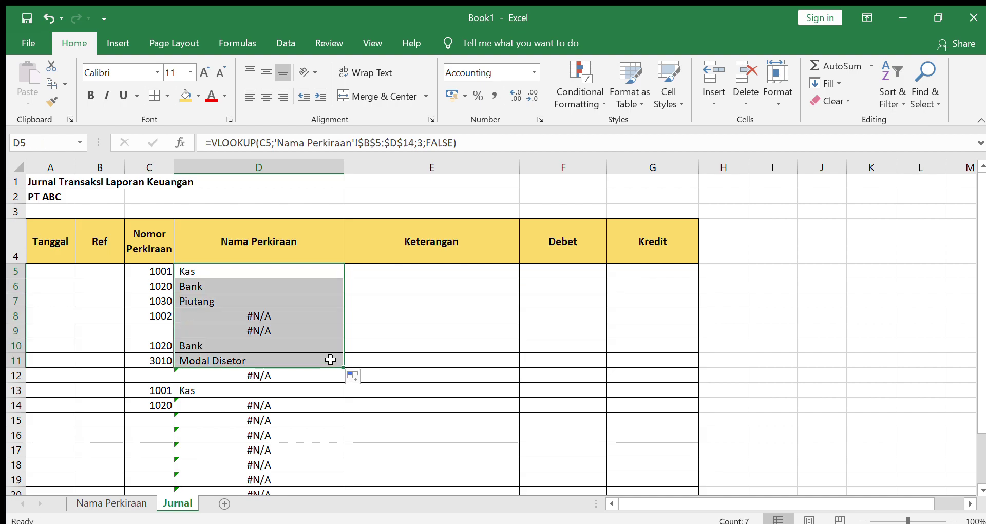
- Fill the exact-match VLOOKUP formula from D8 down to D19 in the Nama Perkiraan column
click(167, 315)
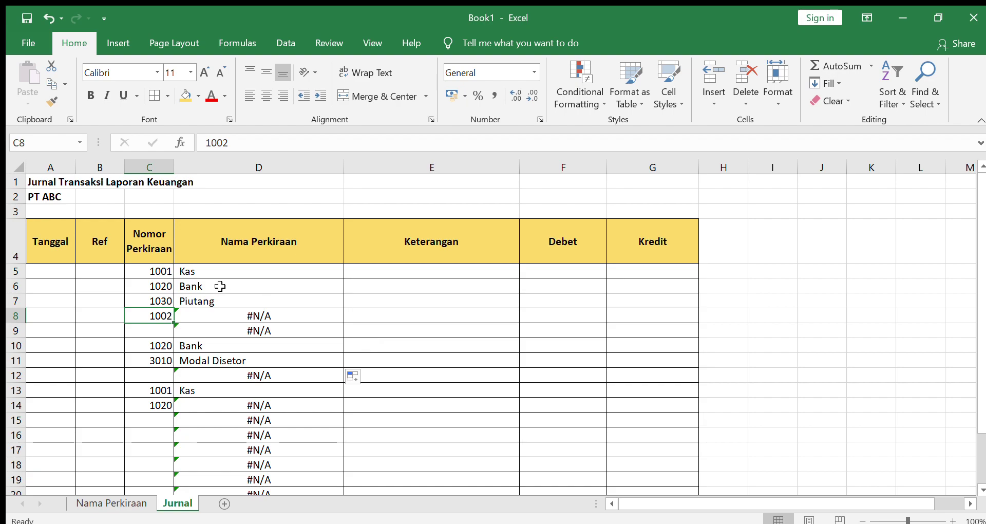
click(225, 311)
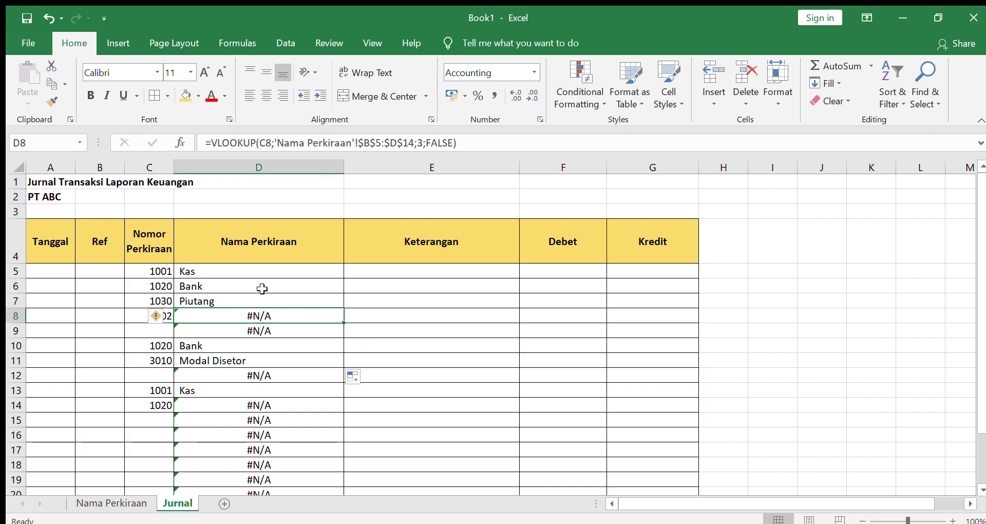
click(293, 286)
click(286, 321)
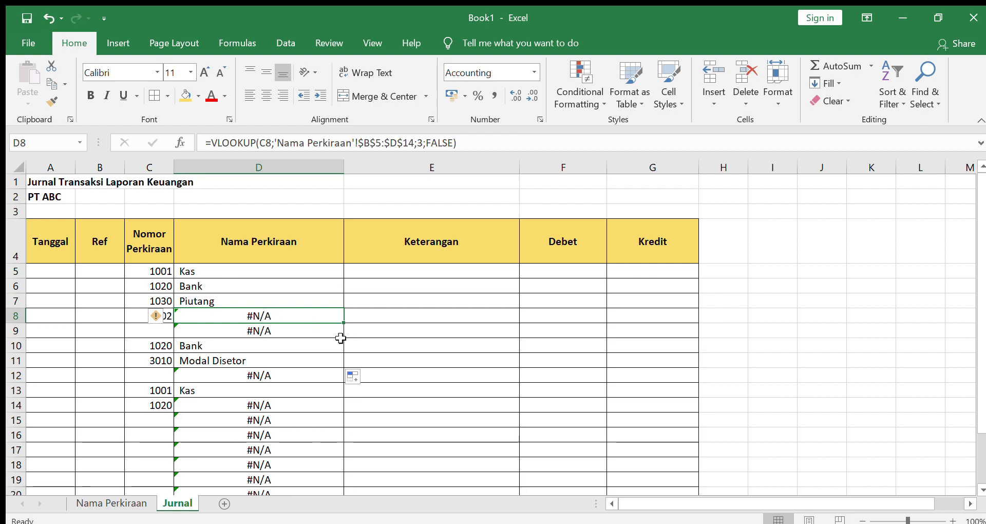
drag(345, 326, 341, 483)
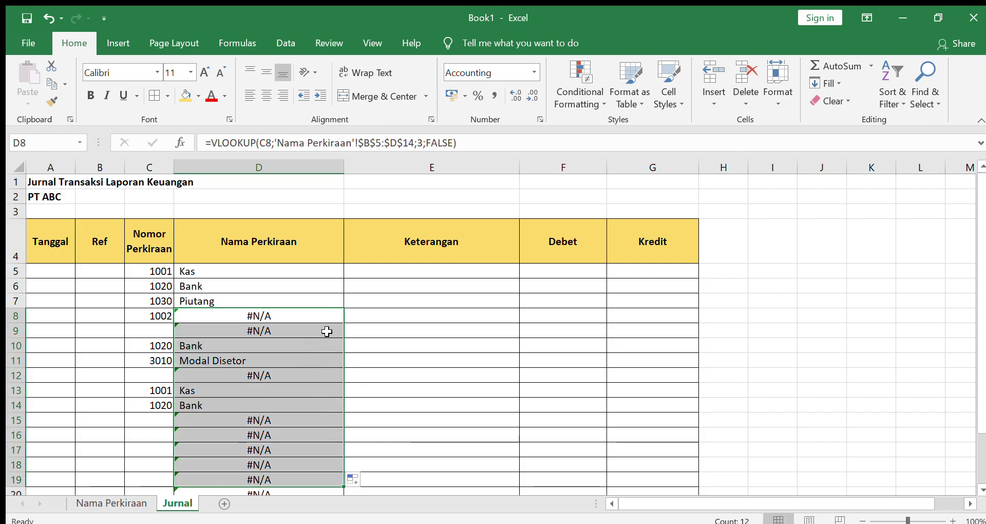
- Wrap the VLOOKUP in D8 in IFERROR with "Nama Perkiraan Tidak Ada" as the fallback text
click(308, 318)
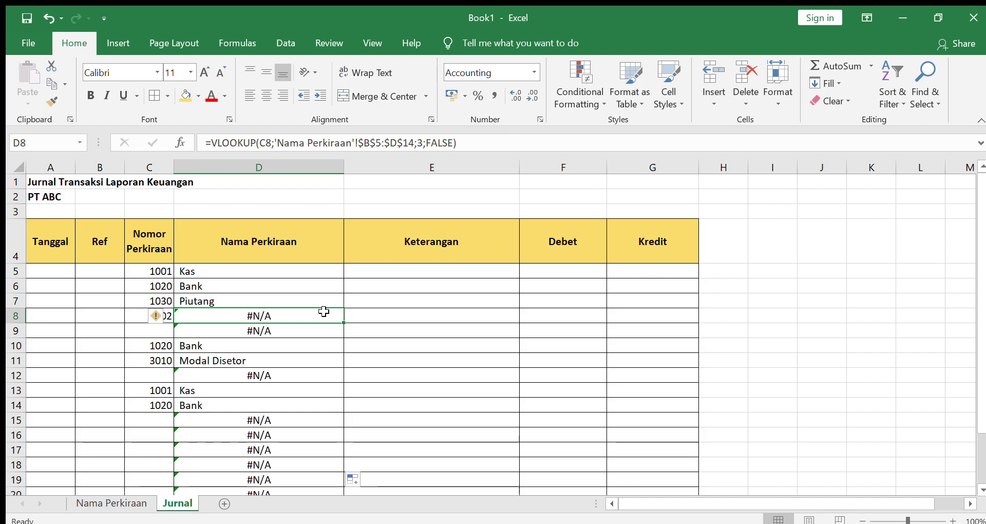
click(133, 316)
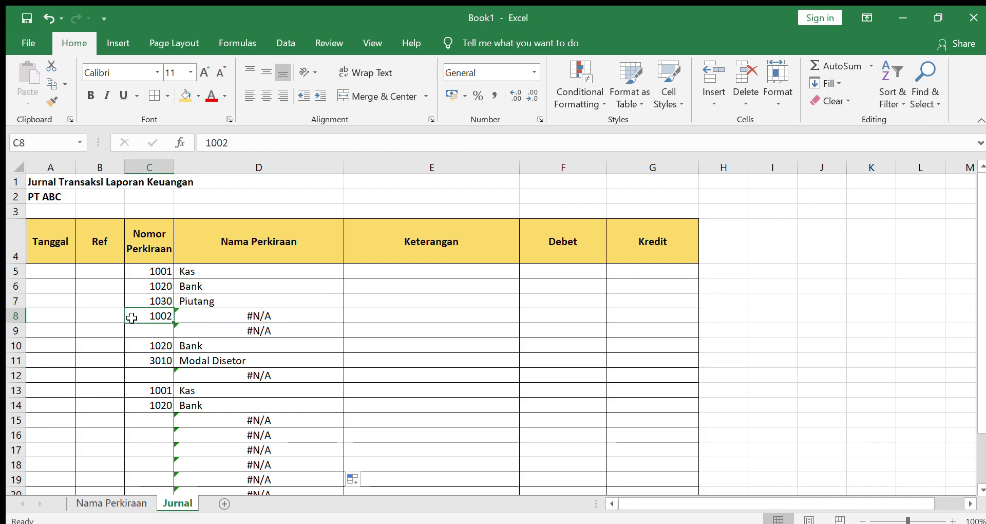
click(221, 315)
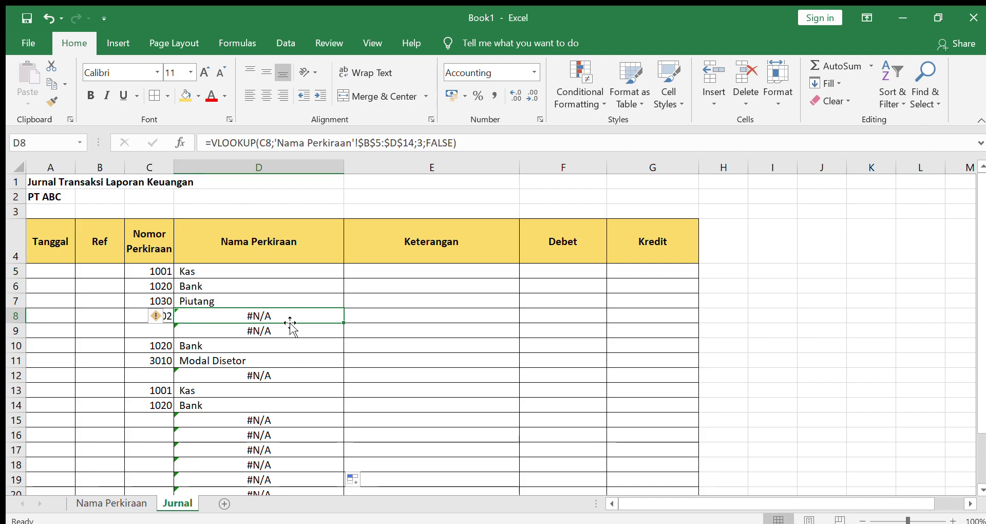
click(217, 146)
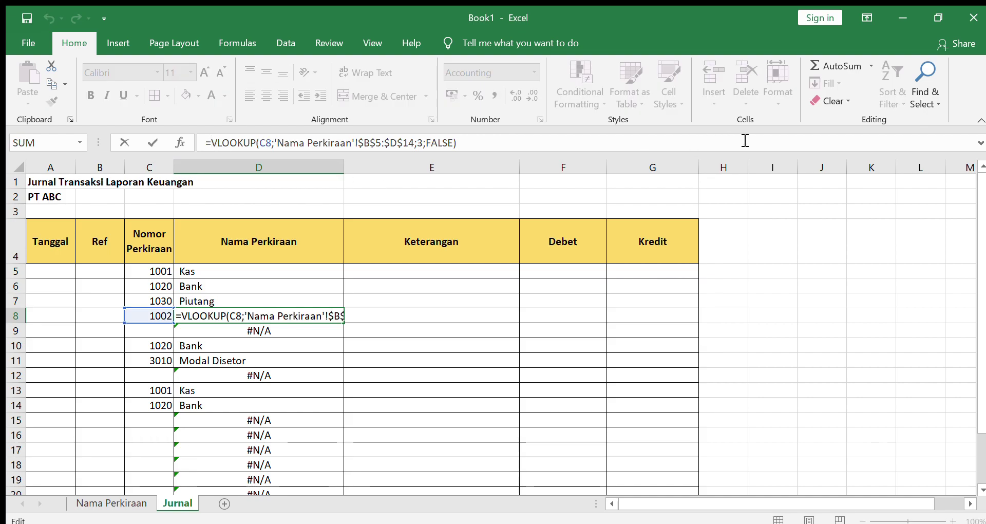
text(ife)
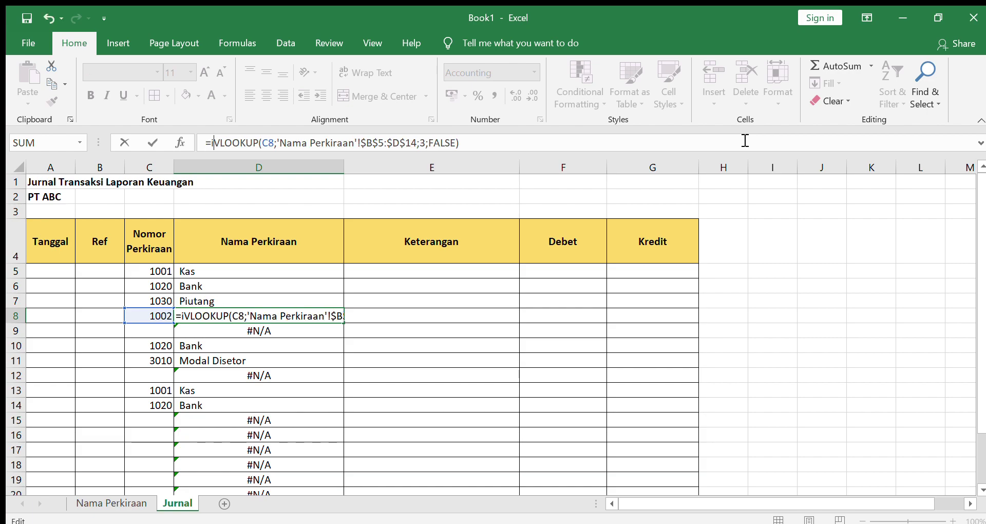
text(rr)
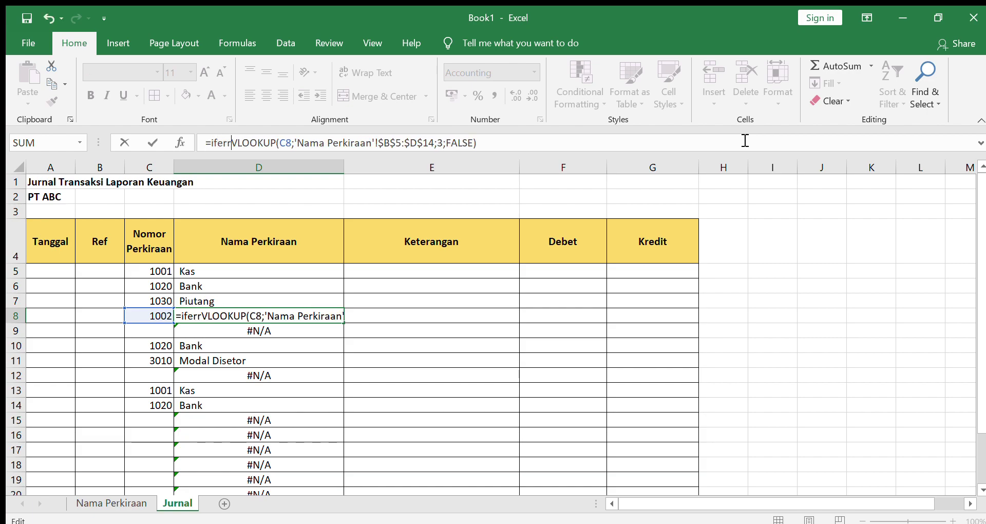
text(or)
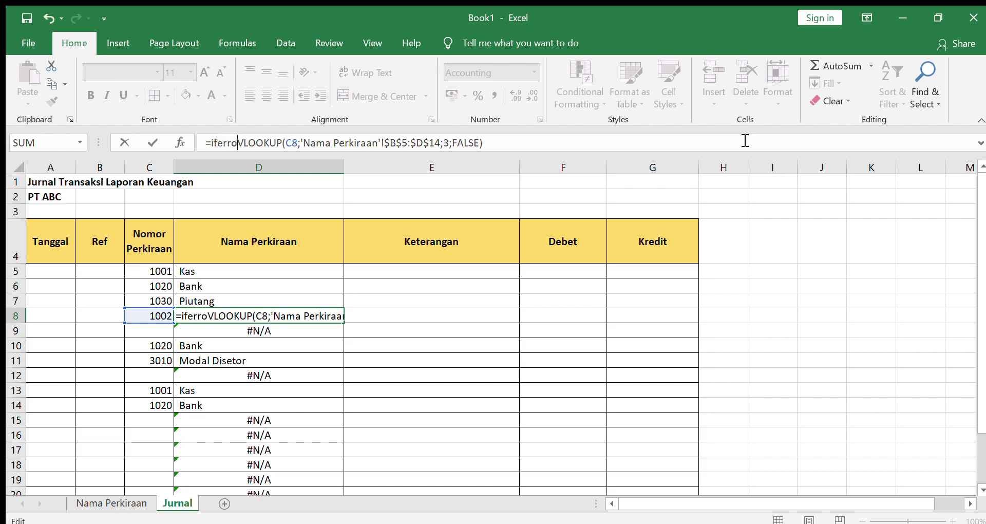
text(()
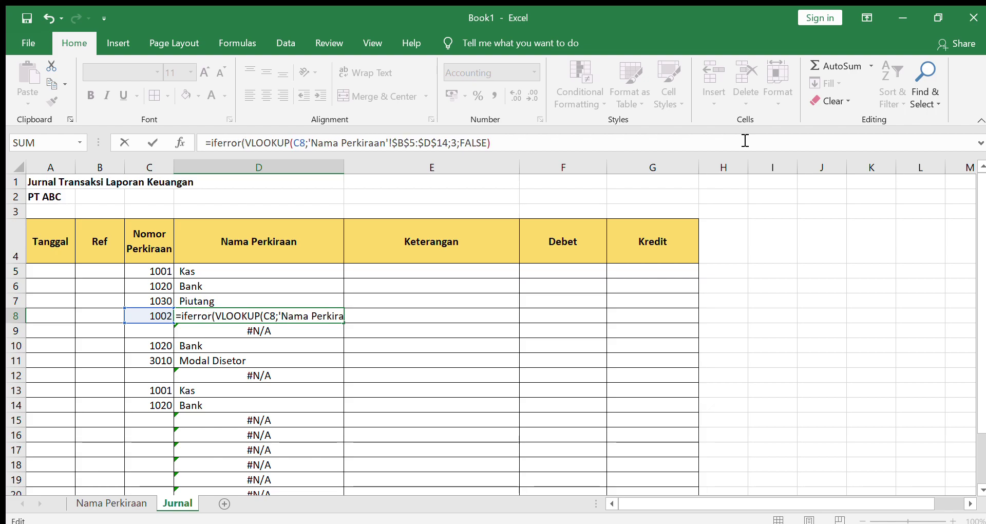
click(534, 150)
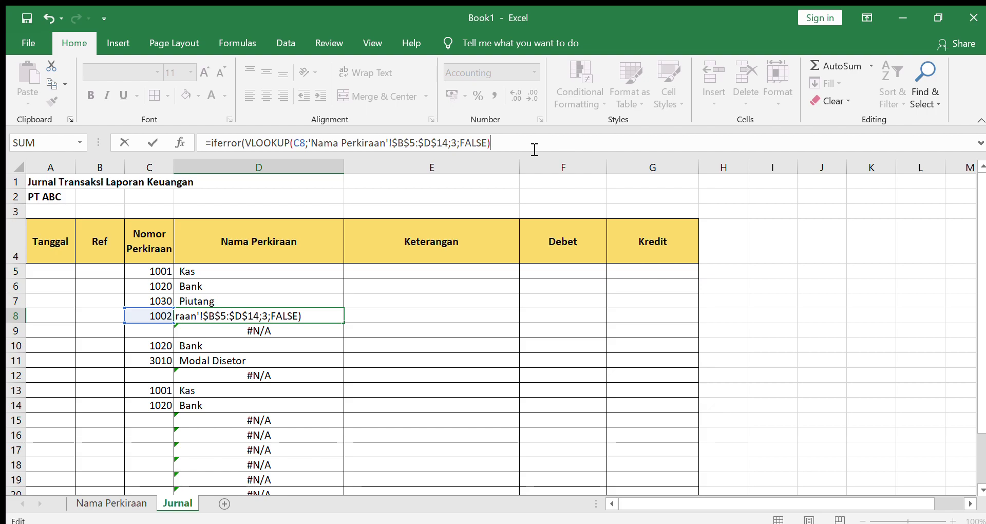
text(;"Nama Perkiraan Tidak Ada)
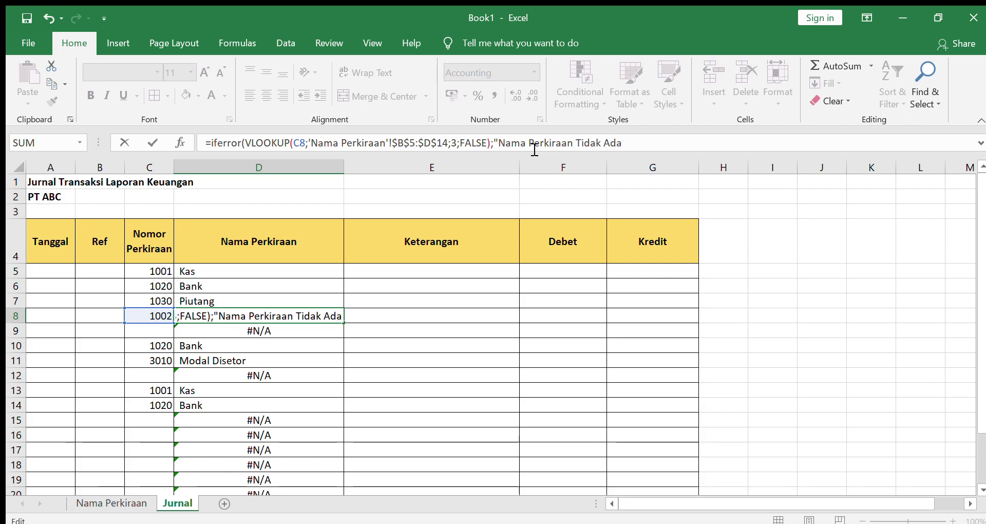
text("))
key(Return)
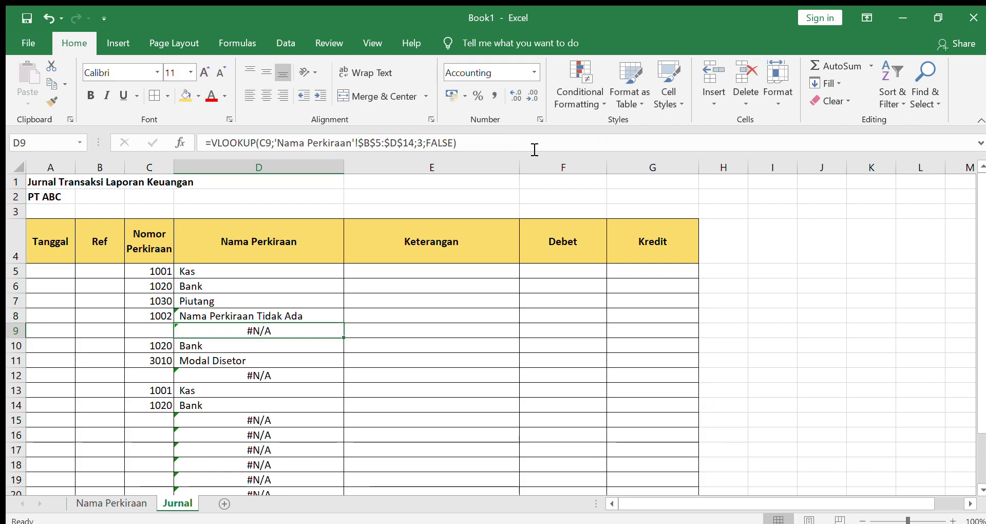
- Copy the IFERROR formula from D8 up to D5 and down through the remaining rows of the Nama Perkiraan column
click(333, 313)
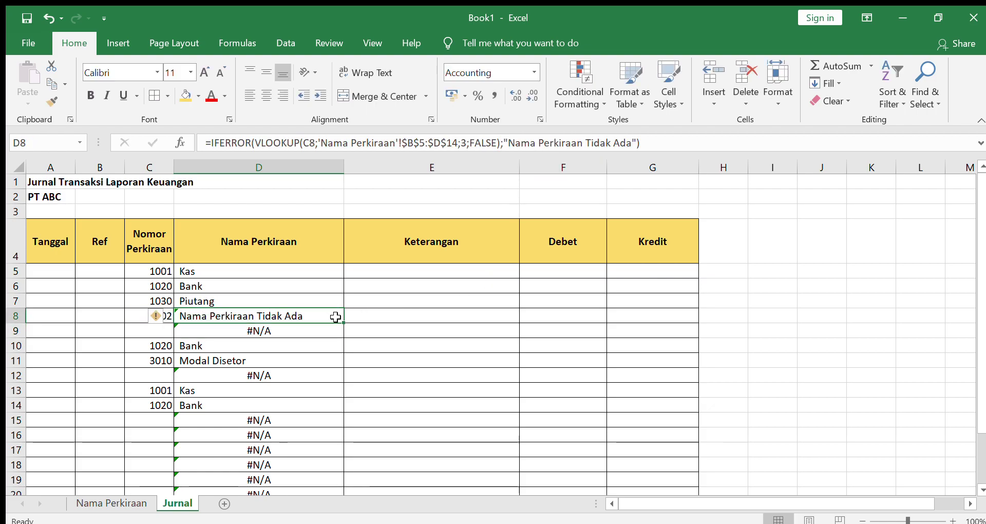
drag(343, 322, 336, 266)
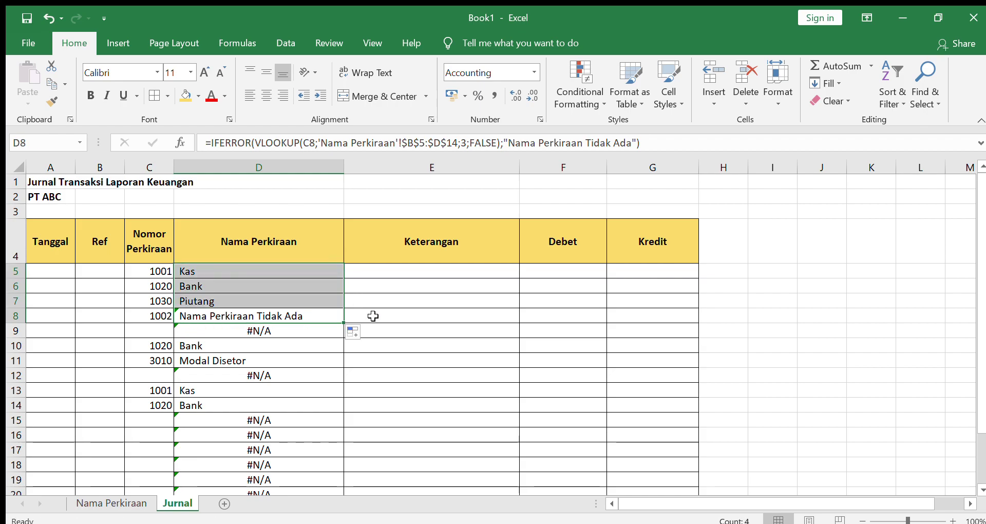
drag(344, 322, 333, 431)
drag(105, 435, 707, 467)
scroll(315, 329, up, 2)
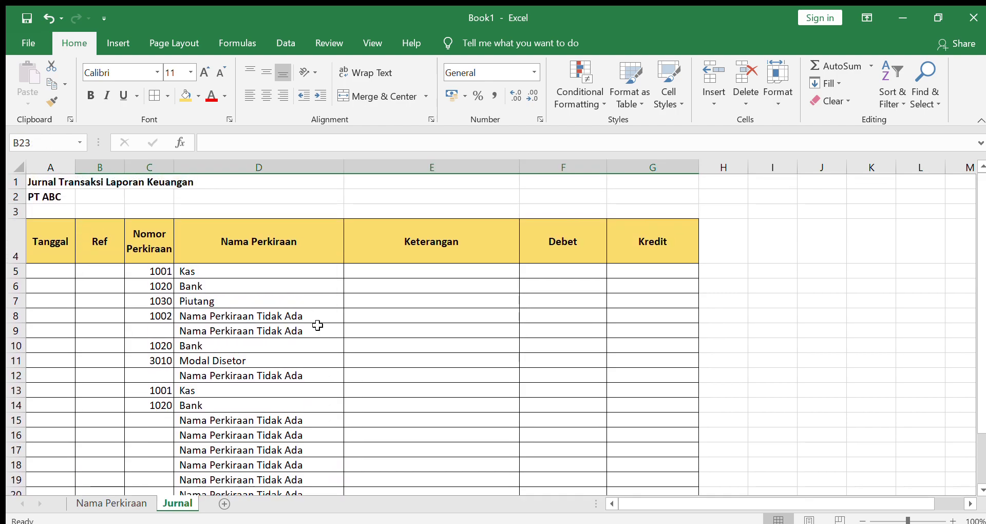
- Consult the account list on the Nama Perkiraan sheet and enter account number 3020 in cell C12 of the Jurnal sheet
click(162, 419)
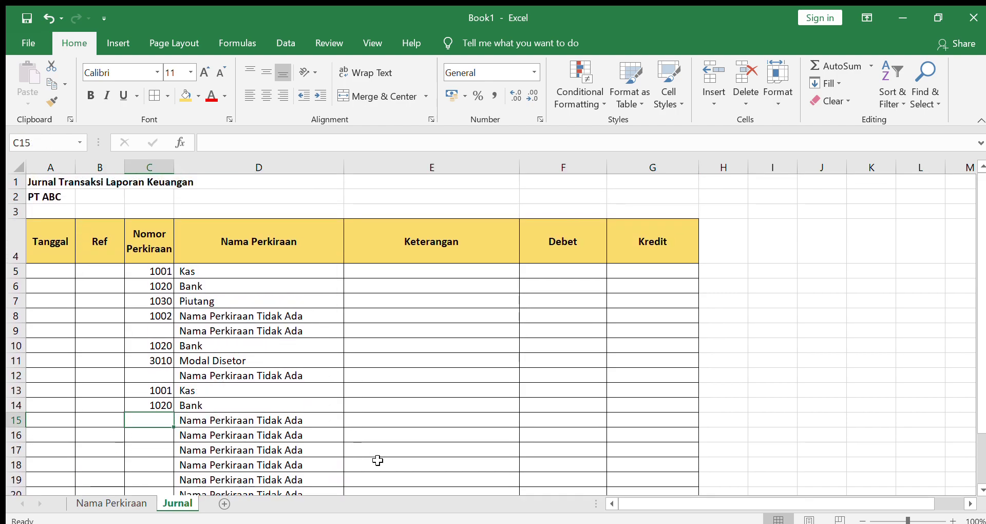
click(155, 271)
click(192, 273)
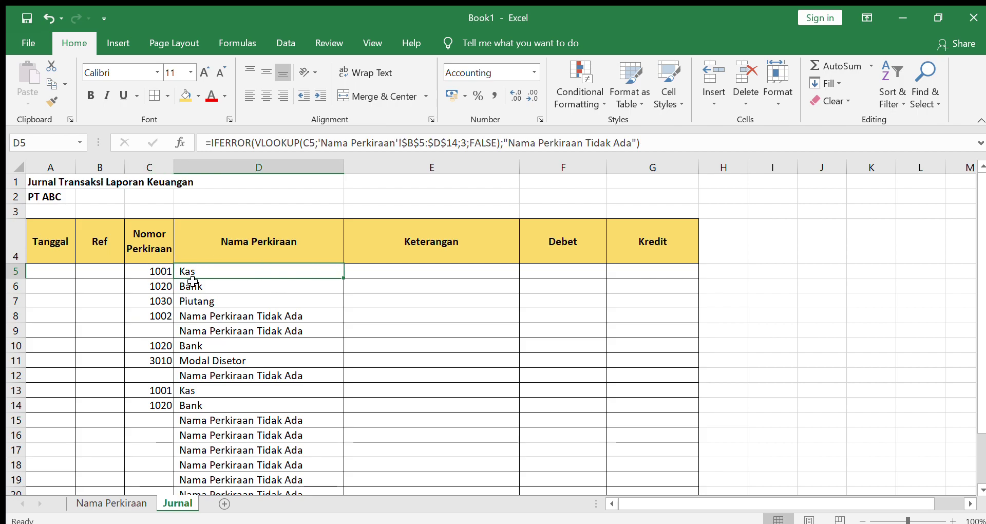
click(110, 502)
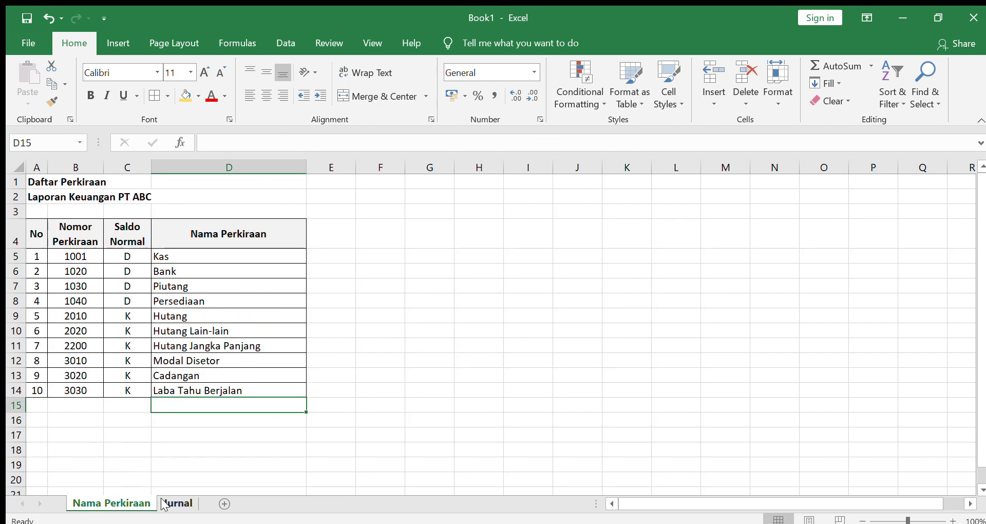
click(176, 503)
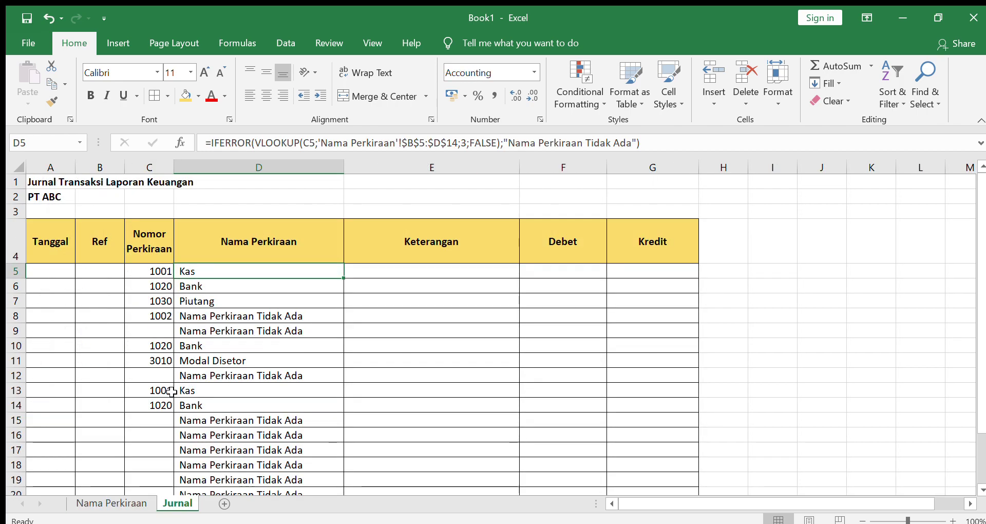
click(161, 374)
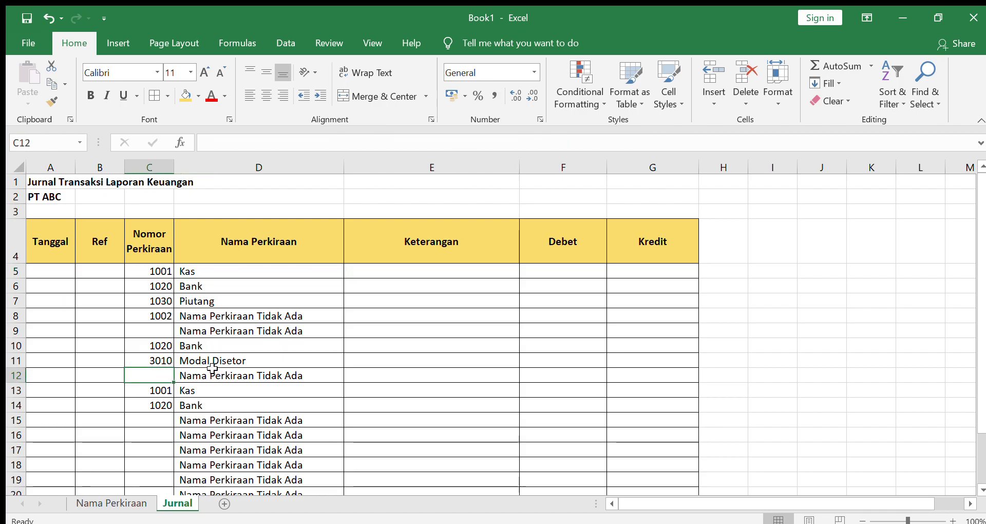
text(3020)
key(Return)
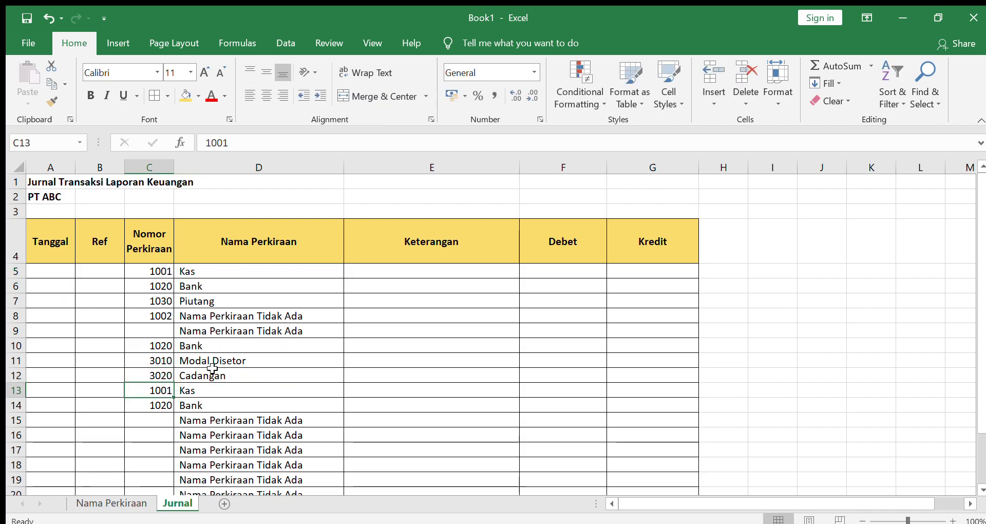
- Compare the IFERROR formula in D9 with the empty account number cell C9 and the account number in C8
click(241, 333)
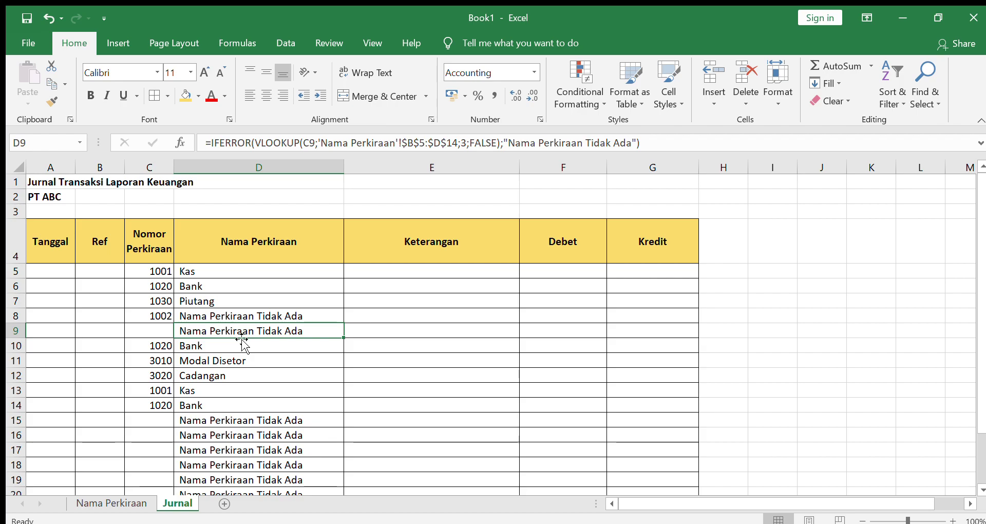
click(170, 319)
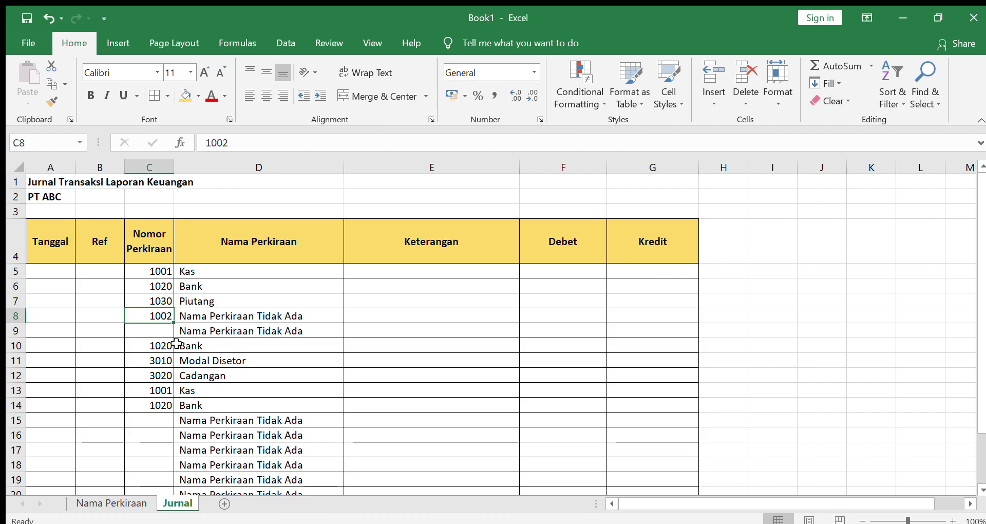
click(208, 325)
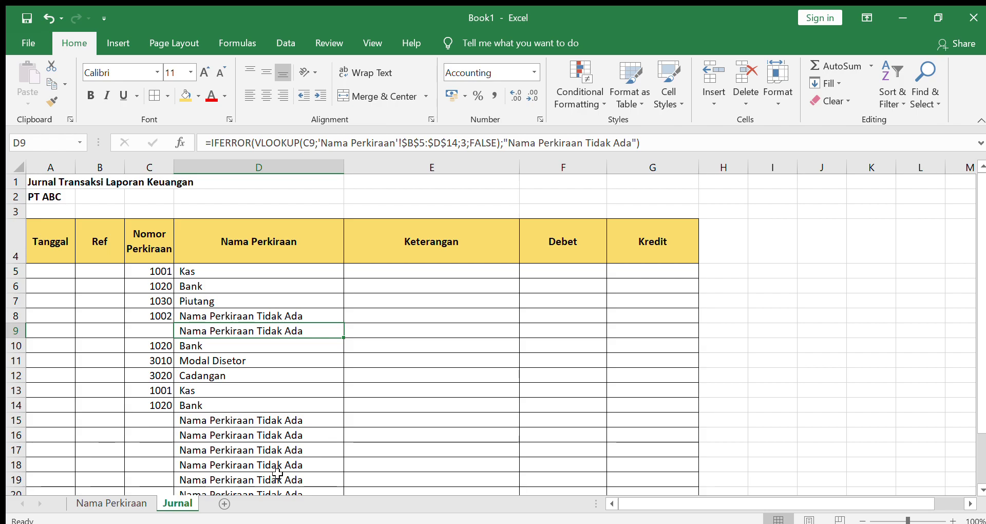
click(161, 334)
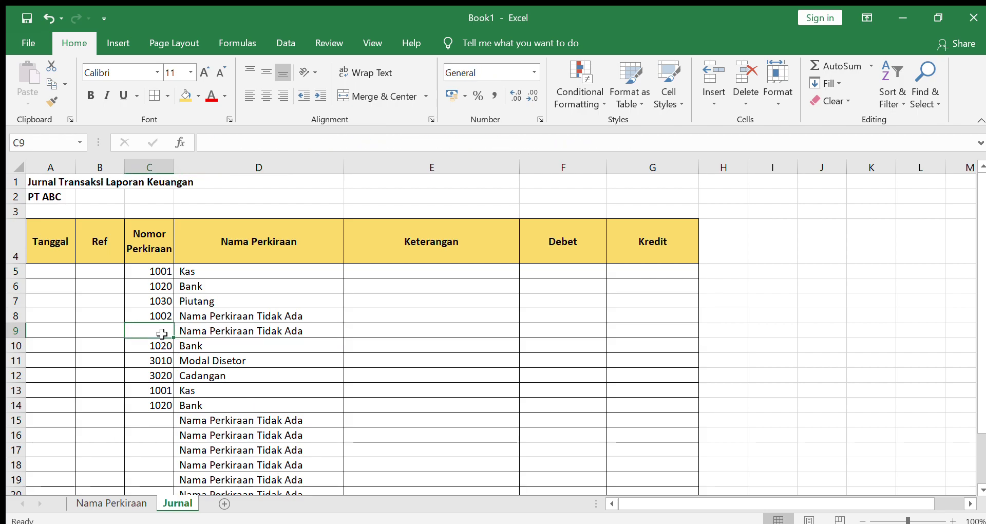
click(184, 333)
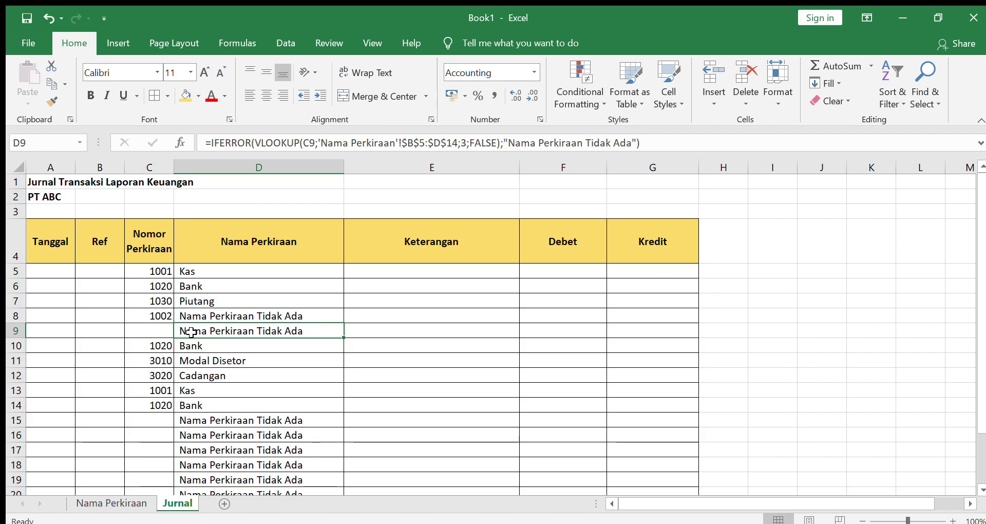
click(165, 334)
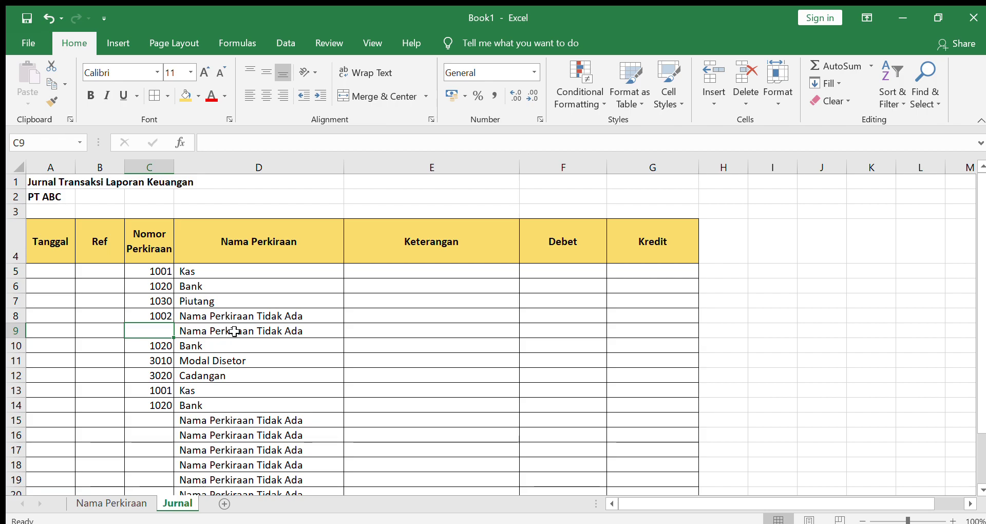
click(234, 331)
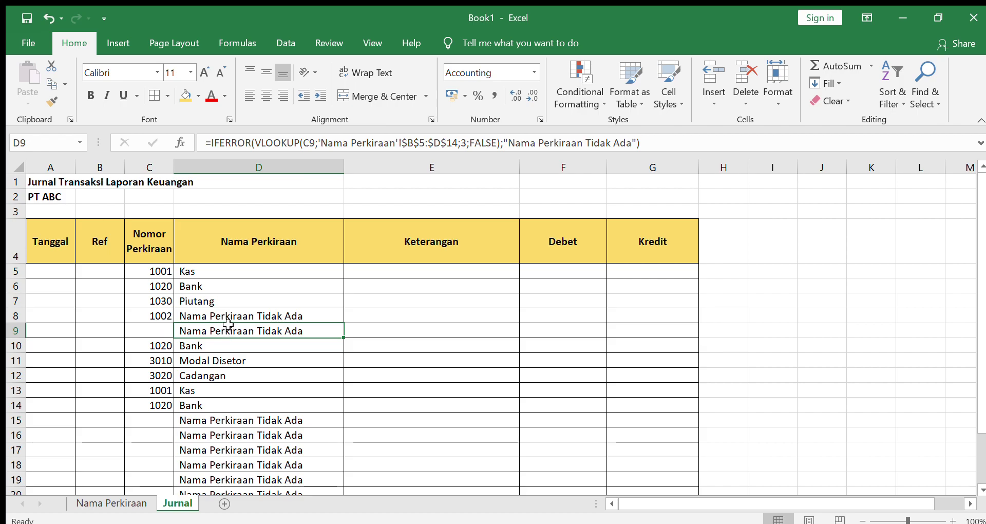
- Wrap the IFERROR formula in D5 in an IF that returns empty text "" when C5 is empty
click(210, 276)
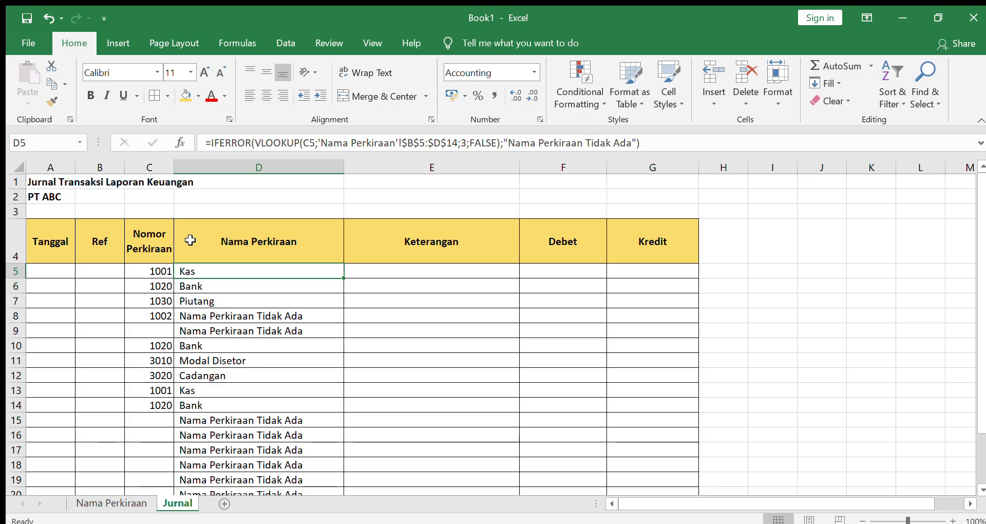
click(216, 147)
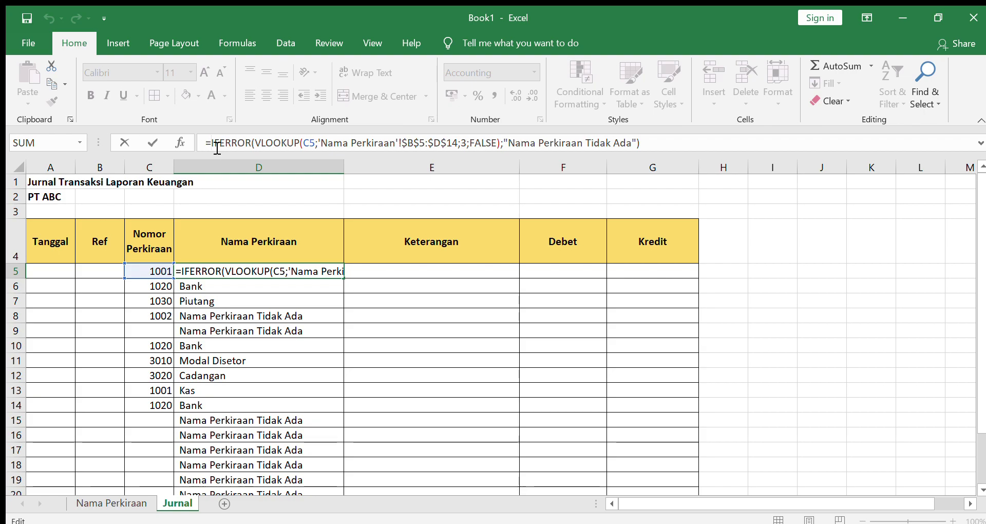
text(if)
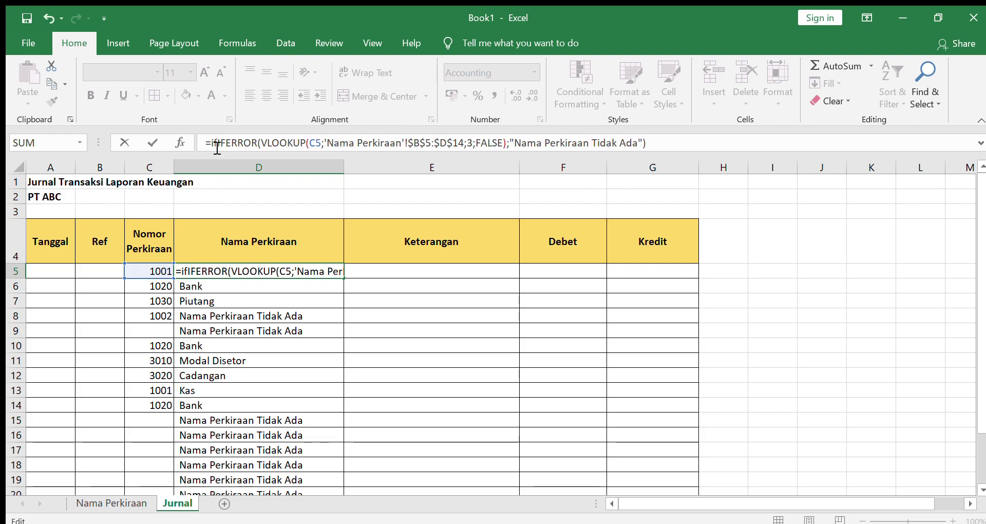
text(()
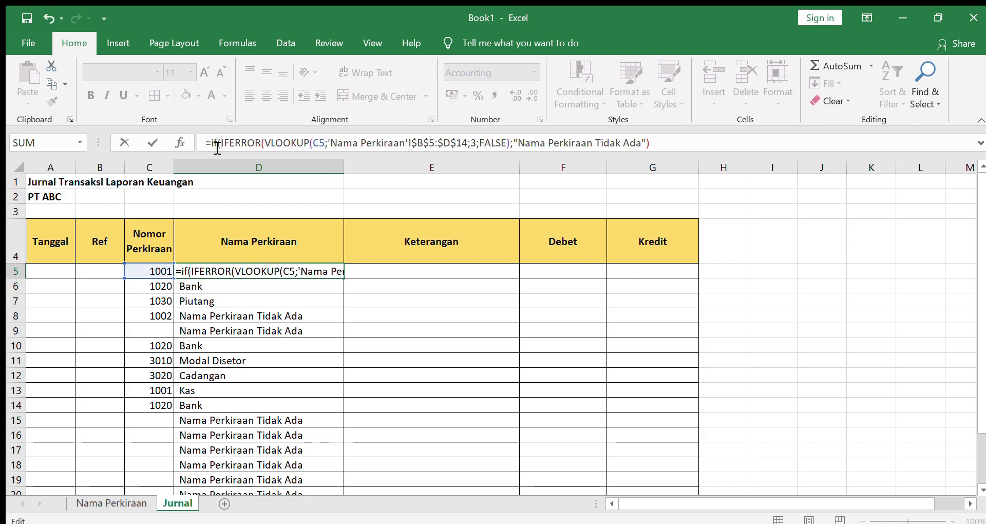
click(155, 271)
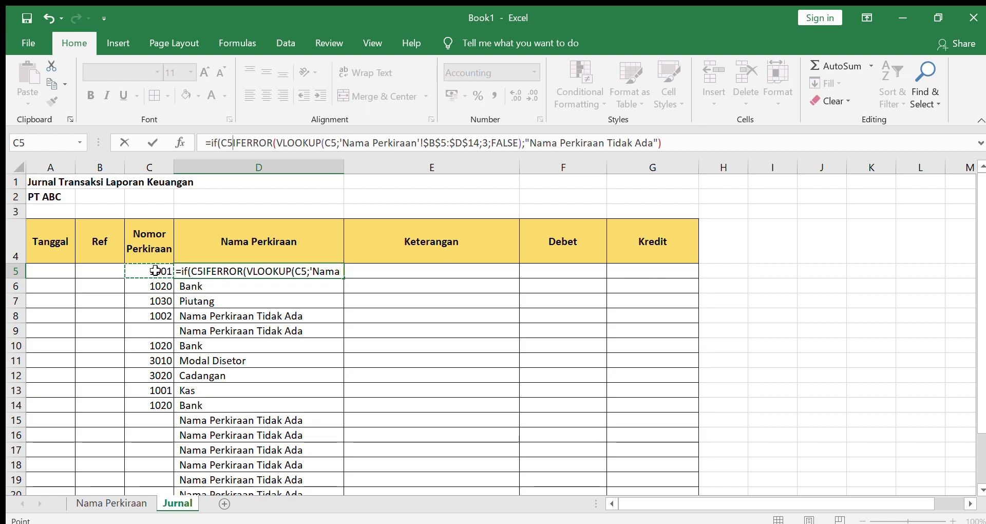
text(=)
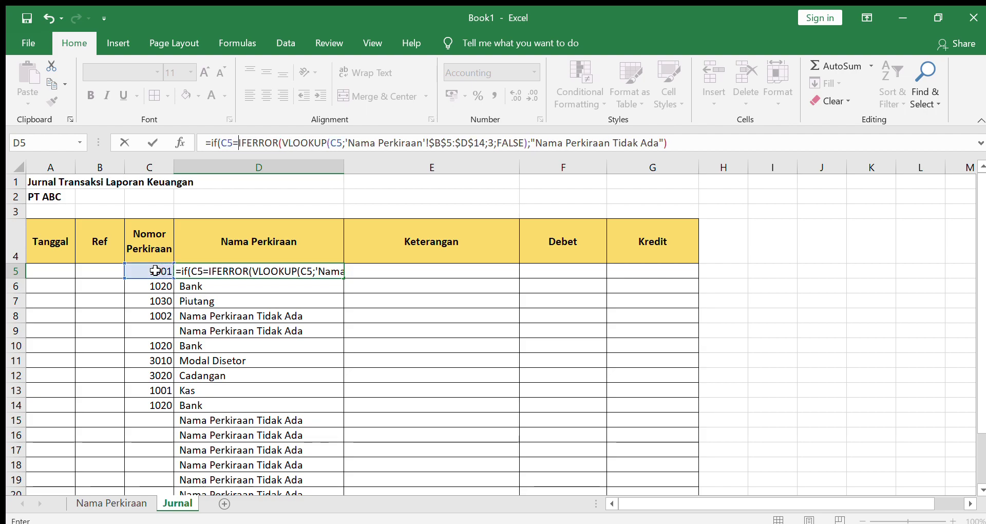
text("")
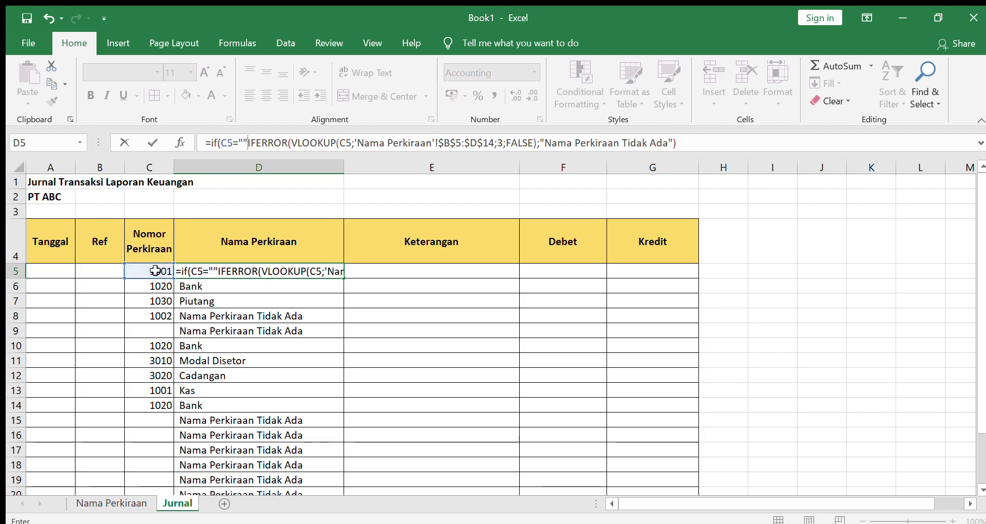
text(;)
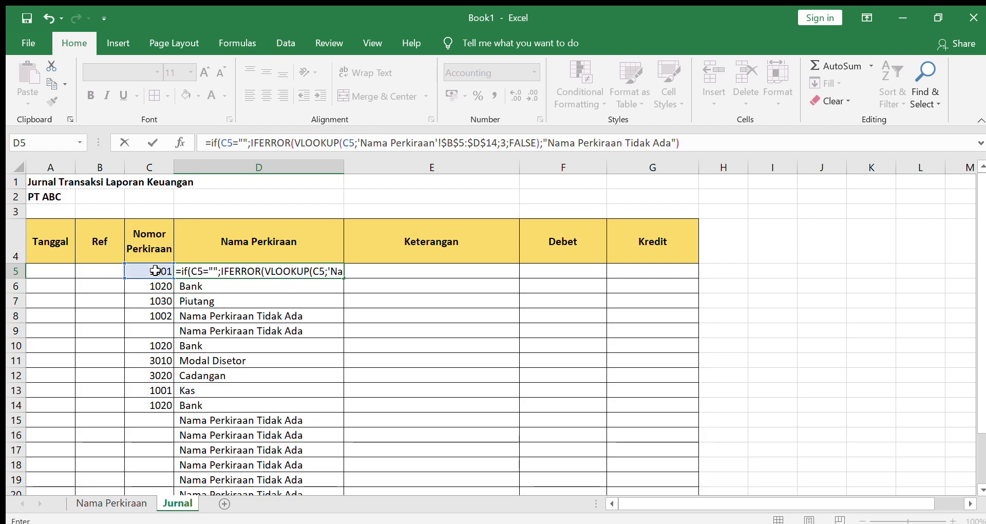
text("")
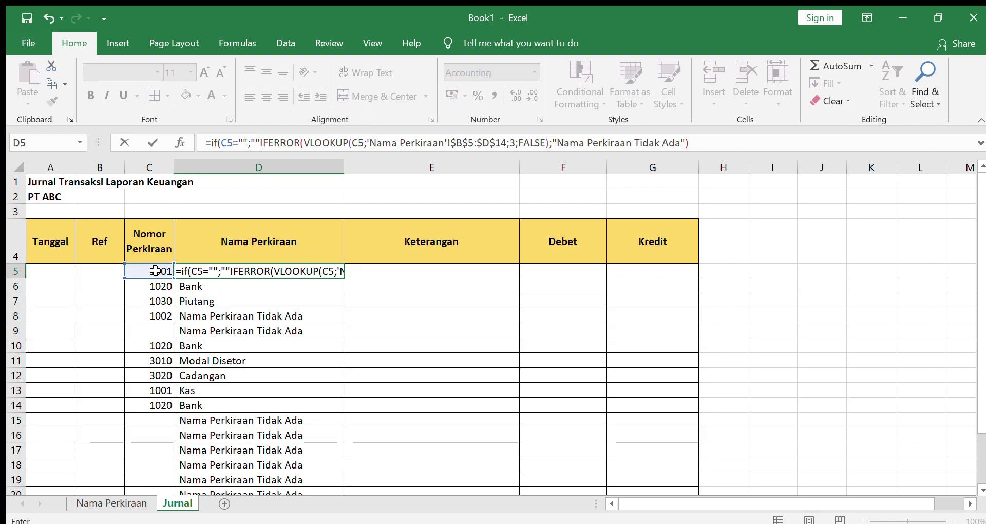
text(;)
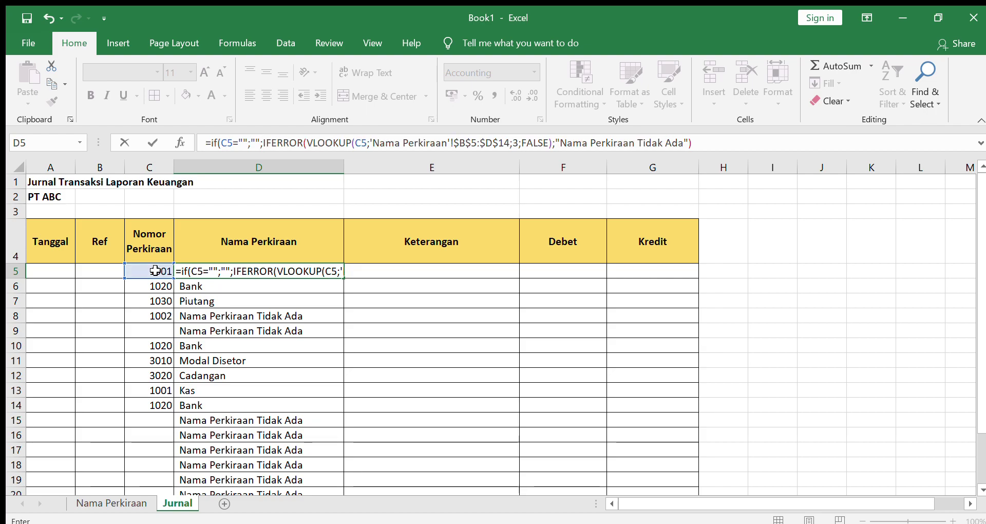
key(Return)
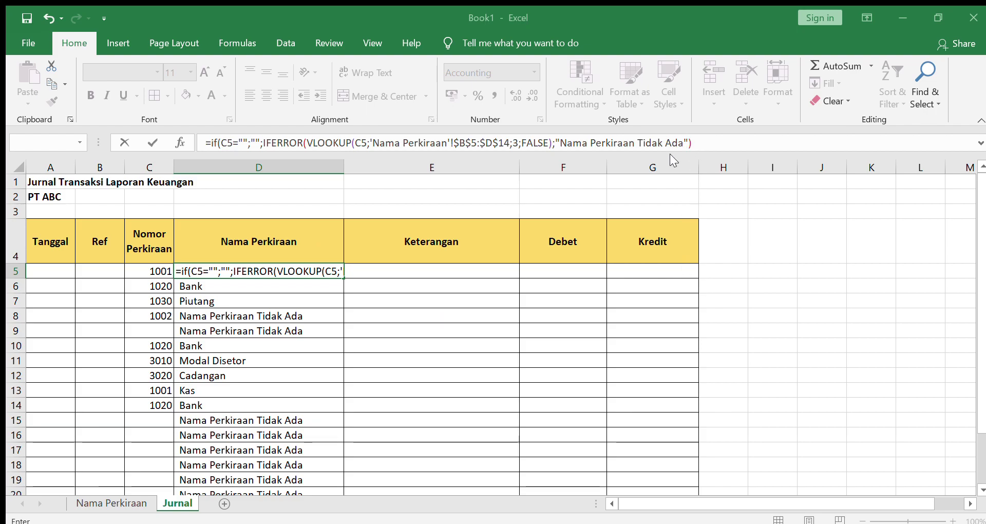
key(Return)
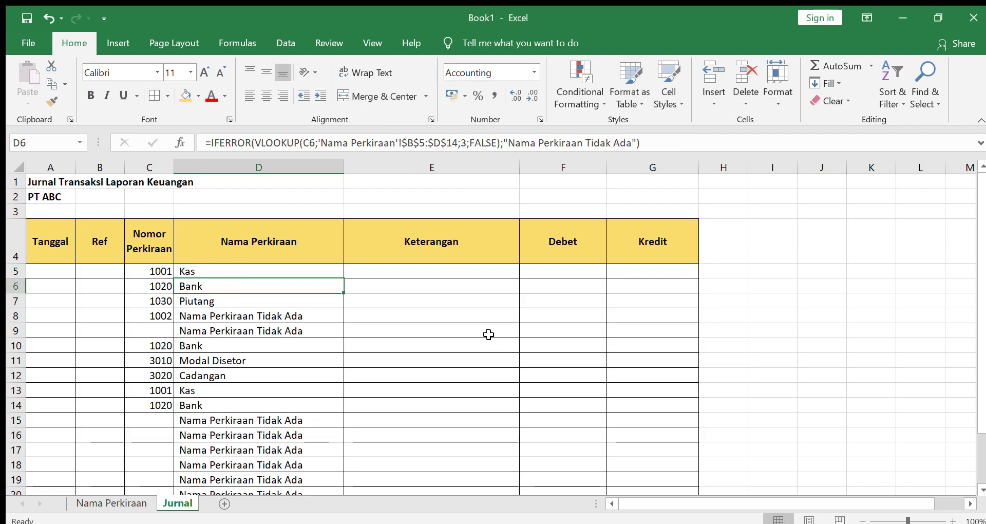
- Copy the IF formula from D5 down the Nama Perkiraan column through row 22
click(337, 270)
drag(343, 282, 315, 445)
click(276, 329)
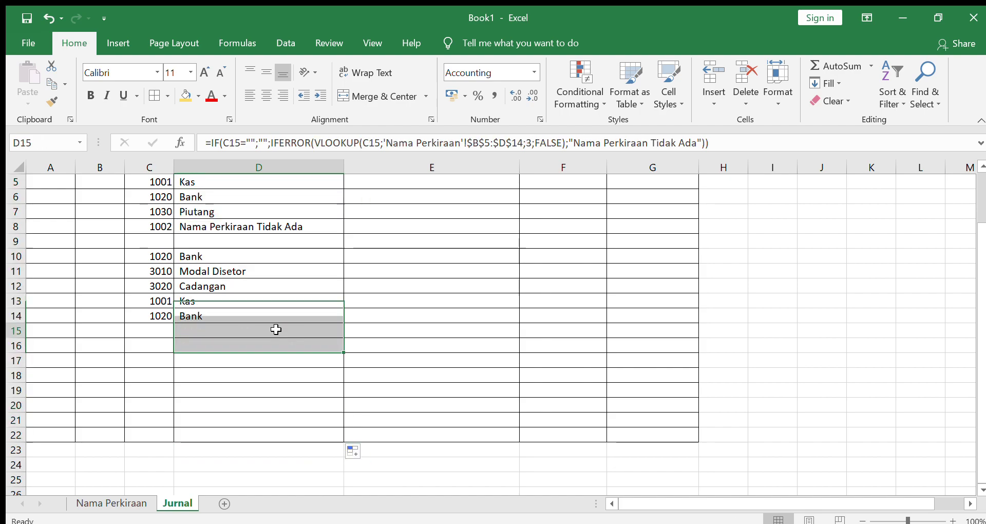
scroll(287, 333, up, 2)
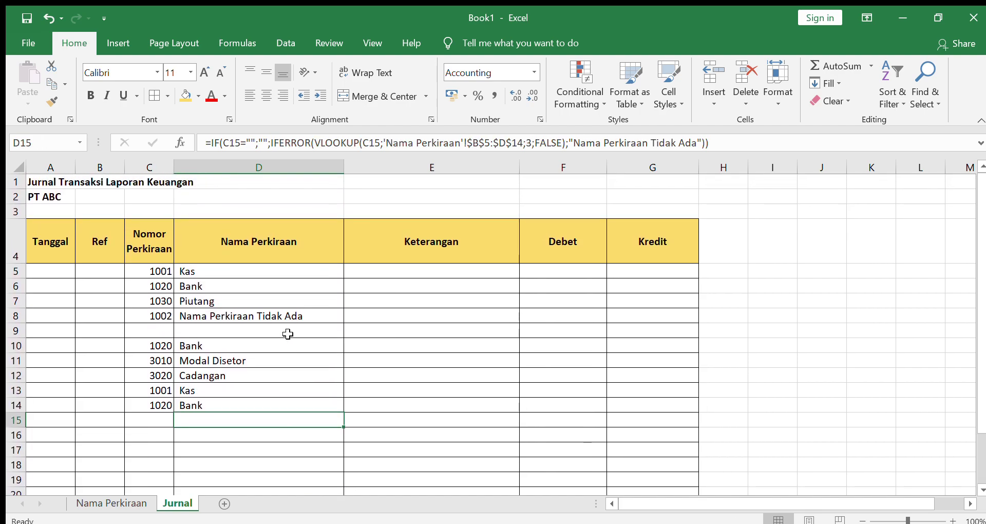
- Review the empty account number in C9 and the combined IF, IFERROR and VLOOKUP formula in several Nama Perkiraan cells
click(156, 334)
click(186, 330)
click(203, 268)
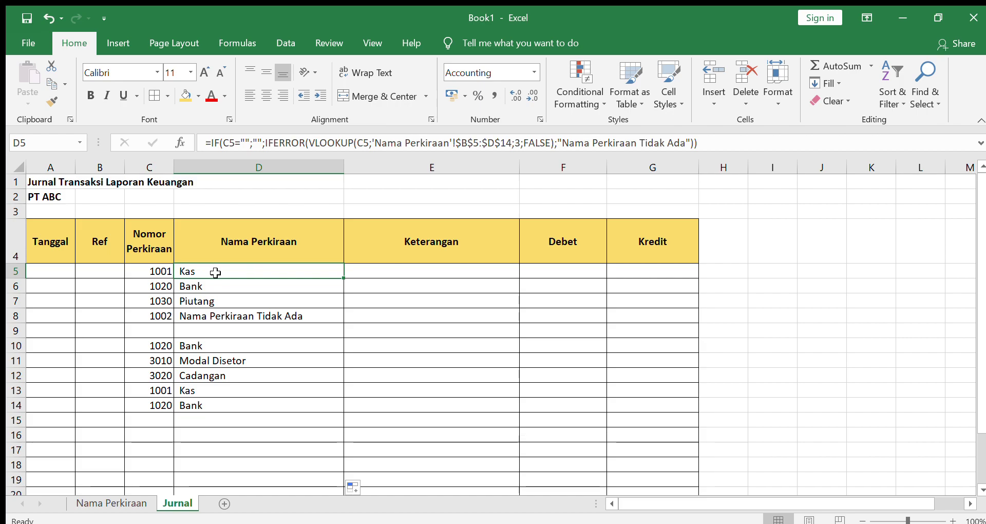
click(303, 142)
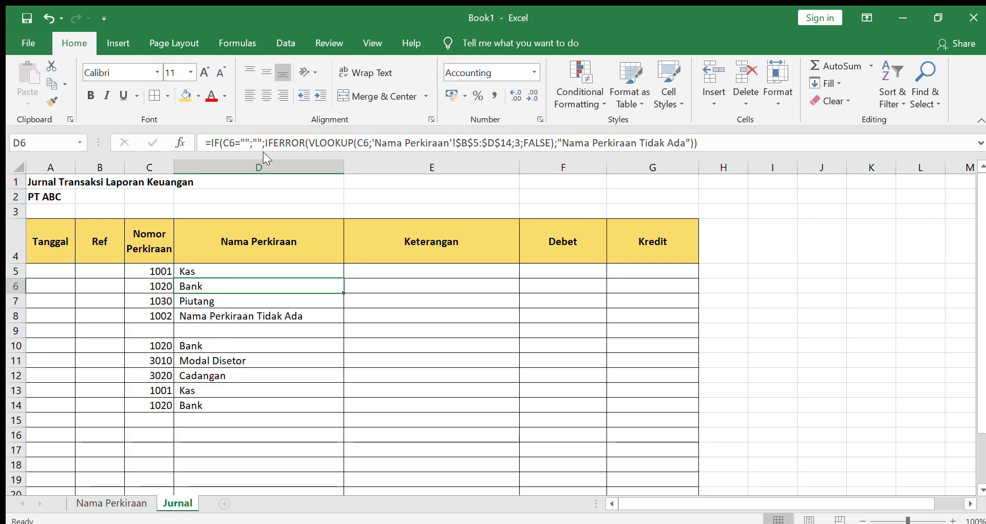
click(253, 270)
click(283, 360)
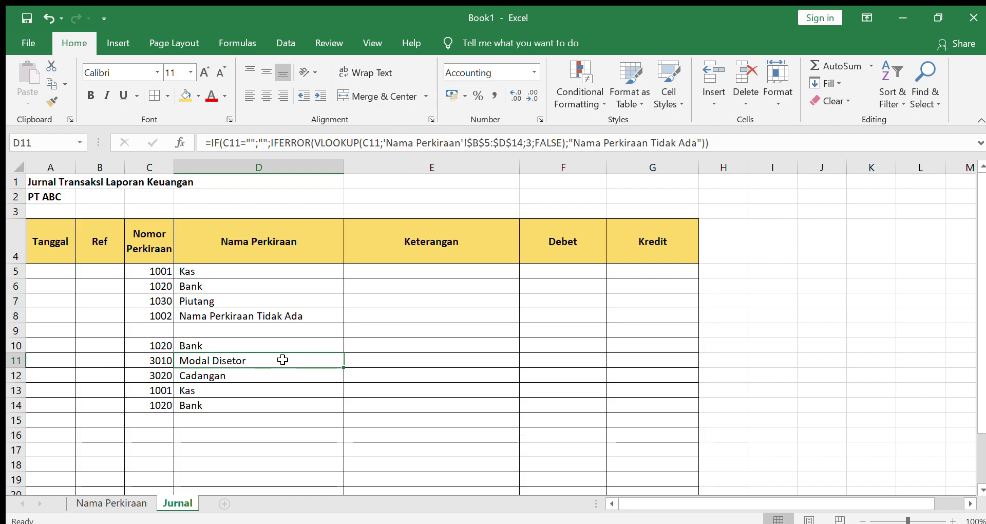
click(266, 302)
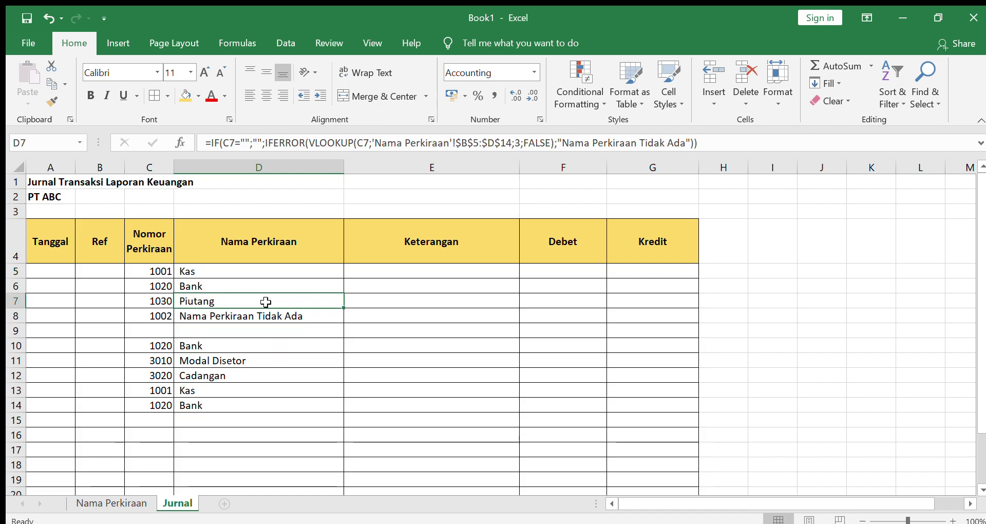